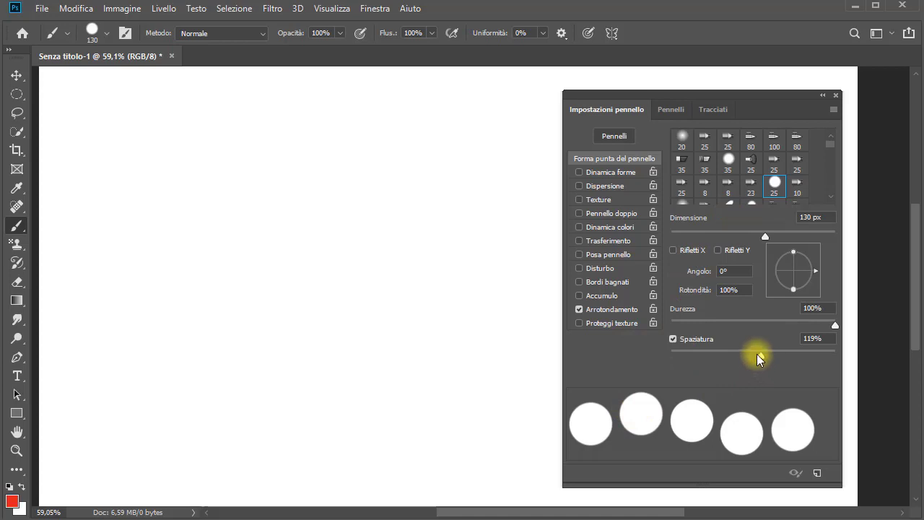
# - Set brush spacing to 111% and stamp four hard 130 px red dabs in a row near the top-left
pyautogui.click(757, 354)
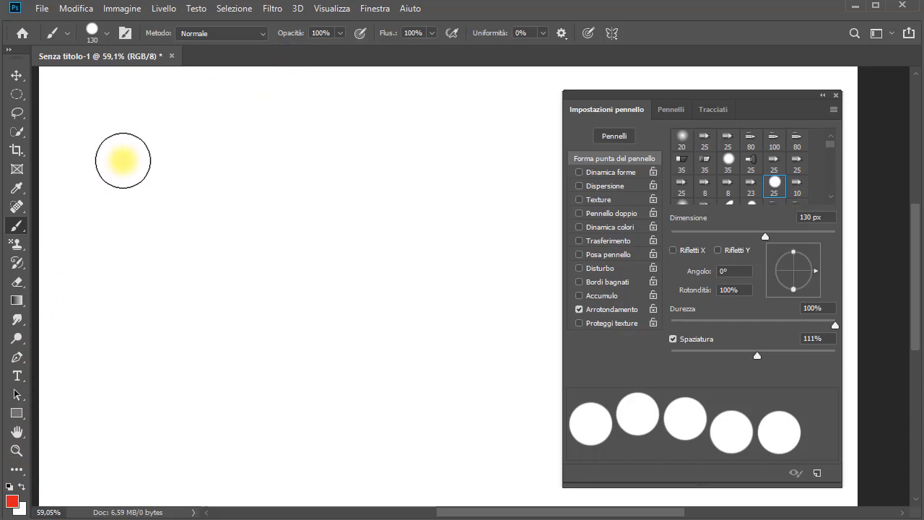
pyautogui.click(123, 160)
pyautogui.click(198, 160)
pyautogui.click(286, 161)
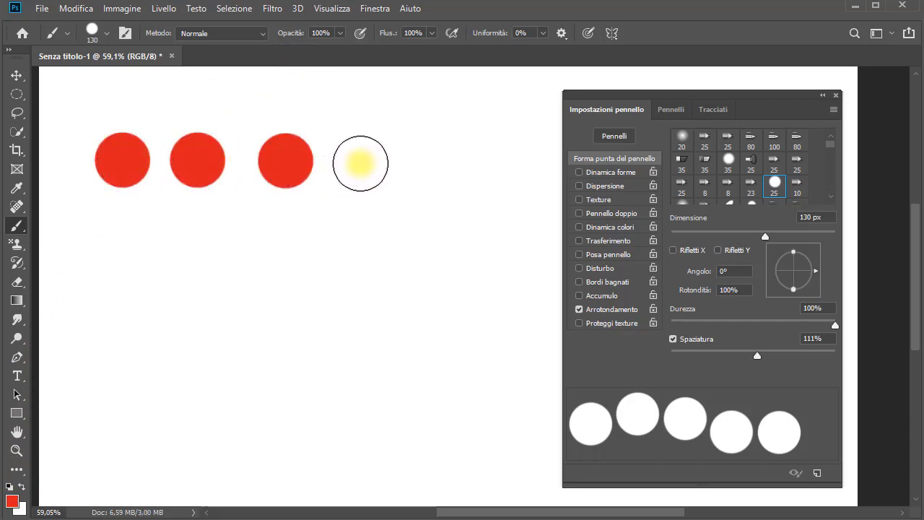
pyautogui.click(360, 163)
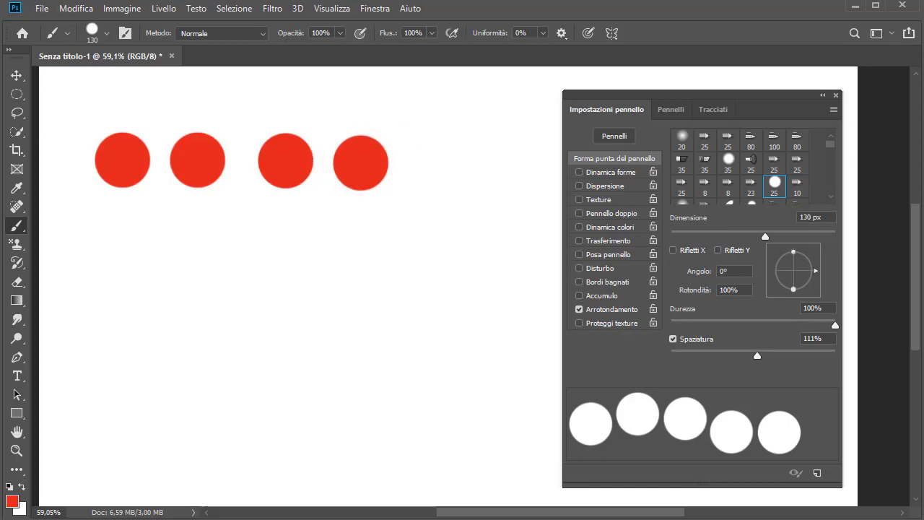
# - Lower brush hardness to 50% and paint a second row of four soft red dabs
pyautogui.moveTo(836, 325); pyautogui.dragTo(754, 325)
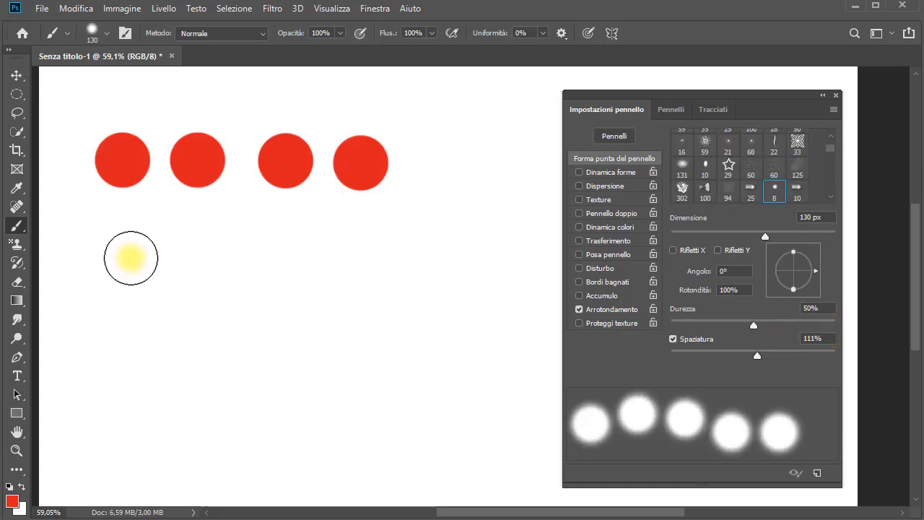
pyautogui.click(130, 258)
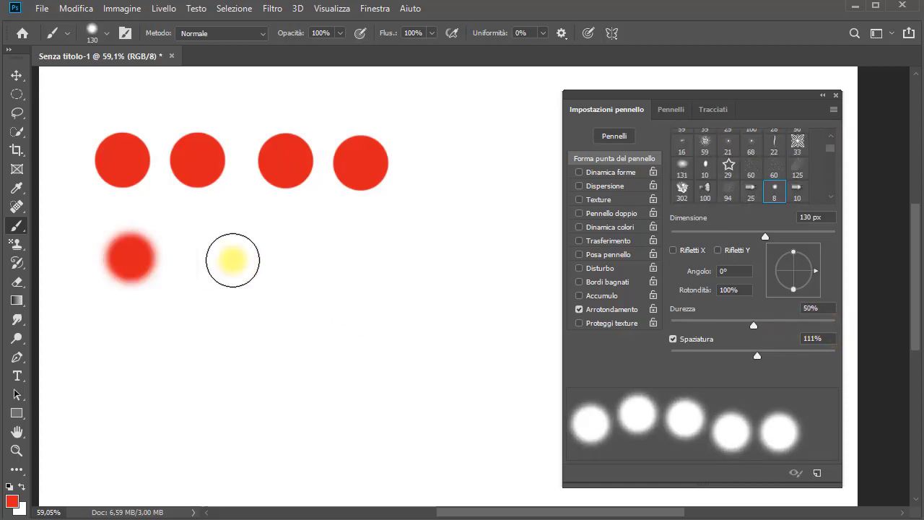
pyautogui.click(227, 252)
pyautogui.click(365, 252)
pyautogui.click(451, 249)
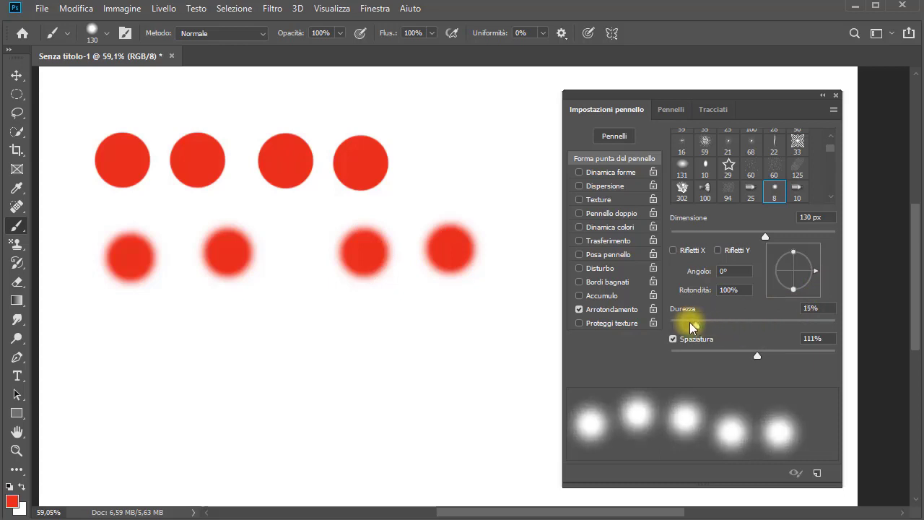
# - Drop hardness to 0% and paint a third row of fully soft red dabs
pyautogui.moveTo(754, 324); pyautogui.dragTo(670, 325)
pyautogui.click(167, 340)
pyautogui.moveTo(166, 339); pyautogui.dragTo(483, 333)
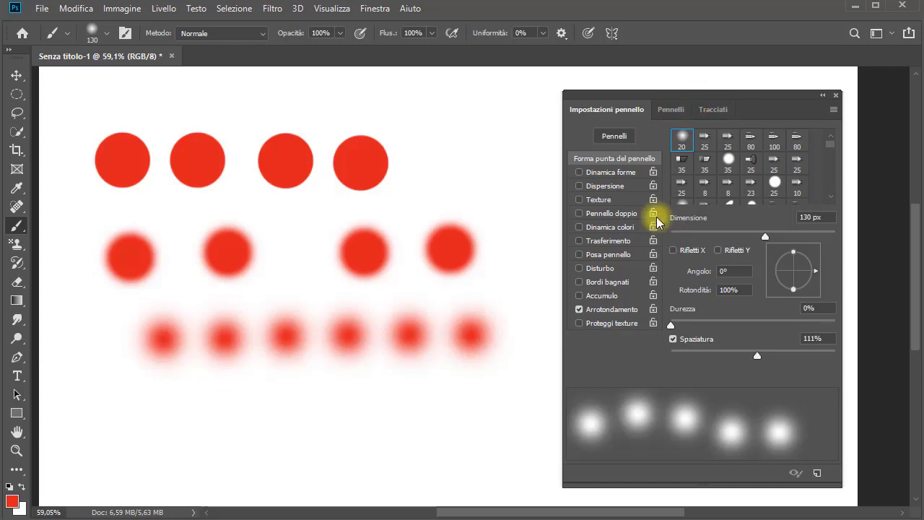
pyautogui.click(347, 334)
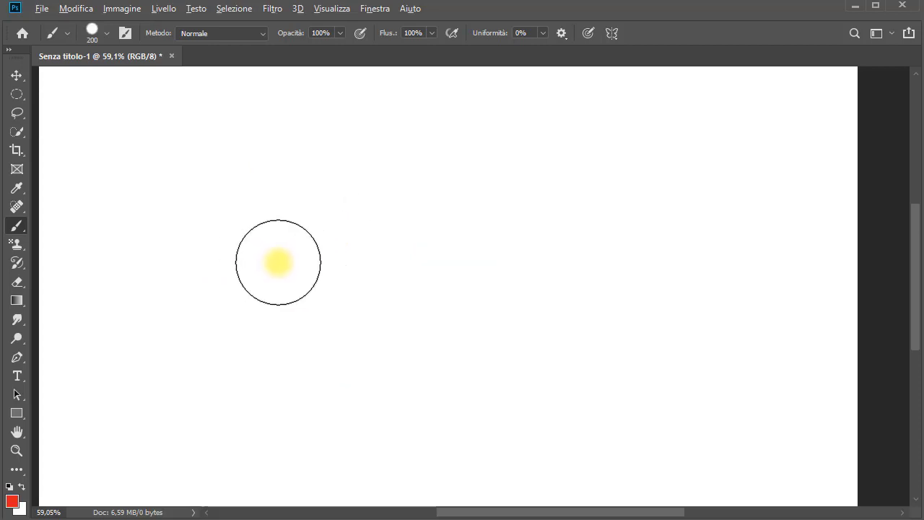
# - Resize the brush on the canvas to 484 px with a soft edge
pyautogui.keyDown('alt'); pyautogui.rightClick(276, 247); pyautogui.keyUp('alt')
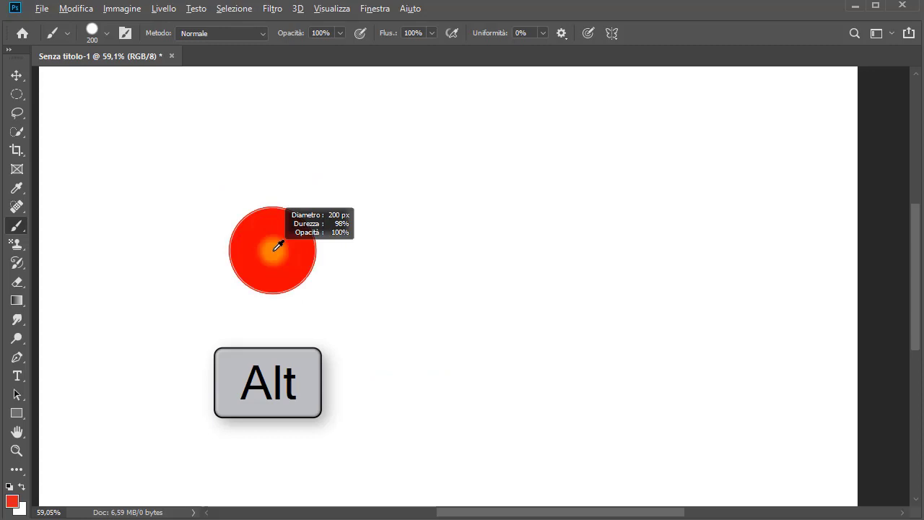
pyautogui.moveTo(274, 252)
pyautogui.mouseDown()
pyautogui.moveTo(346, 250)
pyautogui.moveTo(231, 256)
pyautogui.moveTo(390, 249)
pyautogui.moveTo(329, 259)
pyautogui.moveTo(304, 128)
pyautogui.moveTo(307, 95)
pyautogui.moveTo(313, 229)
pyautogui.mouseUp()
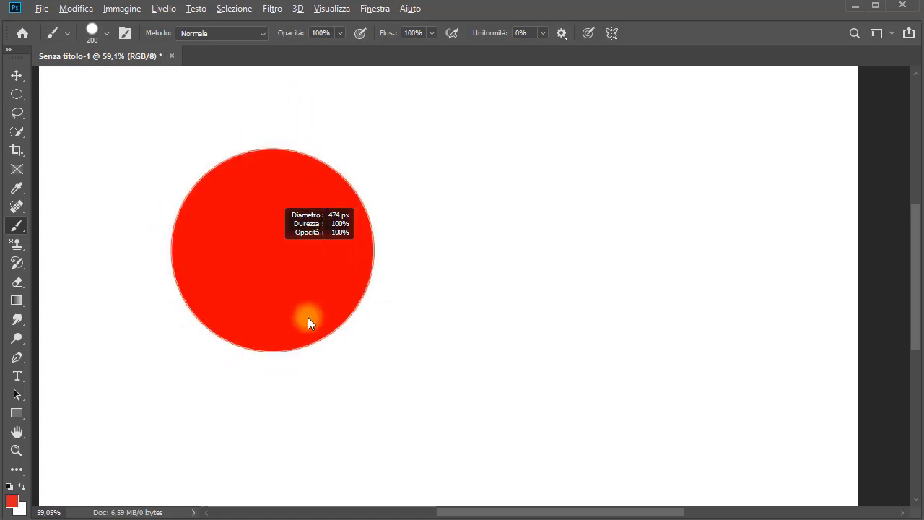
pyautogui.moveTo(307, 316)
pyautogui.mouseDown()
pyautogui.moveTo(306, 337)
pyautogui.moveTo(290, 233)
pyautogui.moveTo(309, 66)
pyautogui.mouseUp()
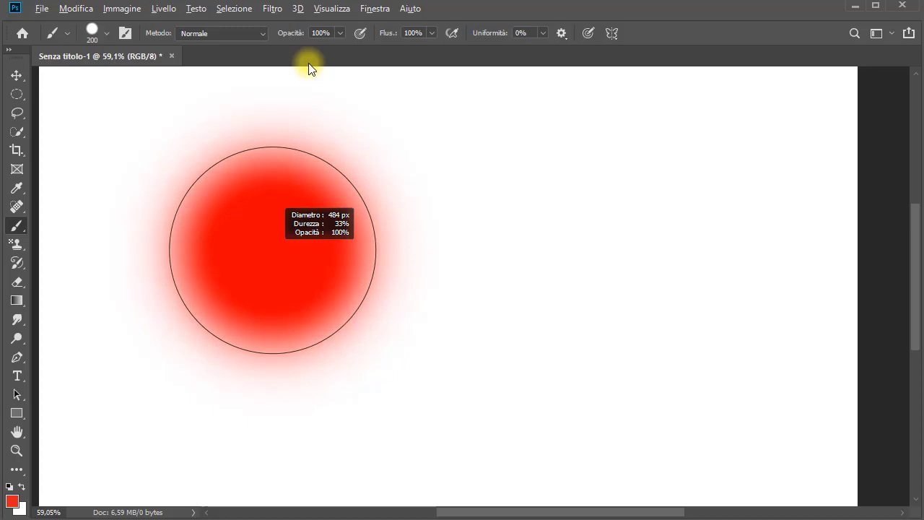
pyautogui.moveTo(309, 63); pyautogui.dragTo(308, 63)
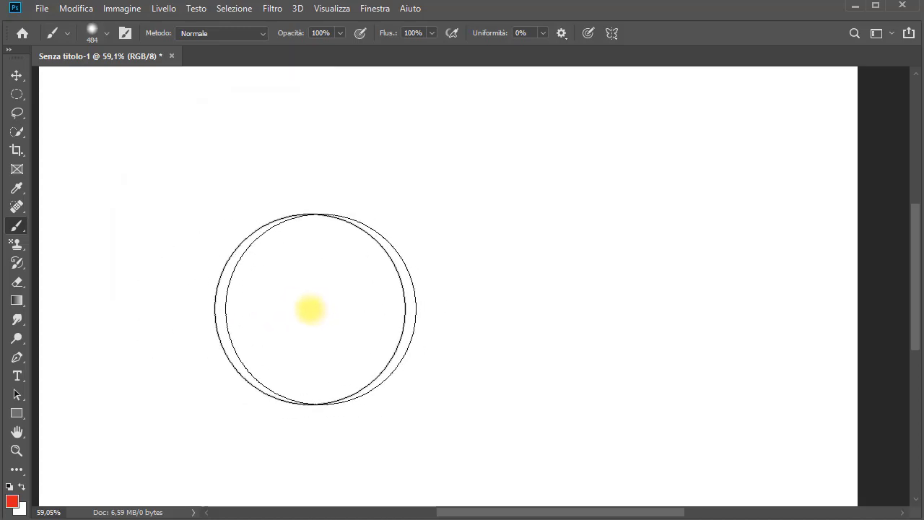
pyautogui.click(70, 16)
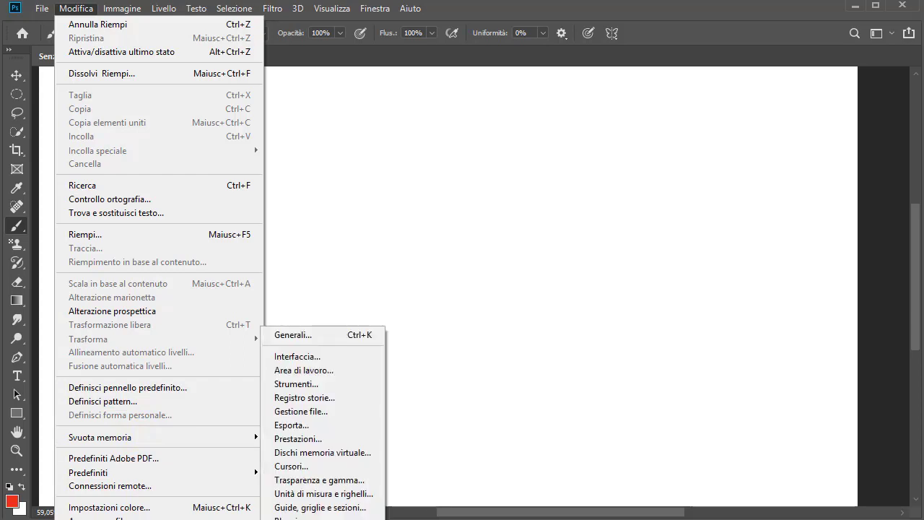
# - Uncheck 'Varia la durezza dei pennelli tondi…' in Preferenze > Strumenti and confirm with OK
pyautogui.click(328, 382)
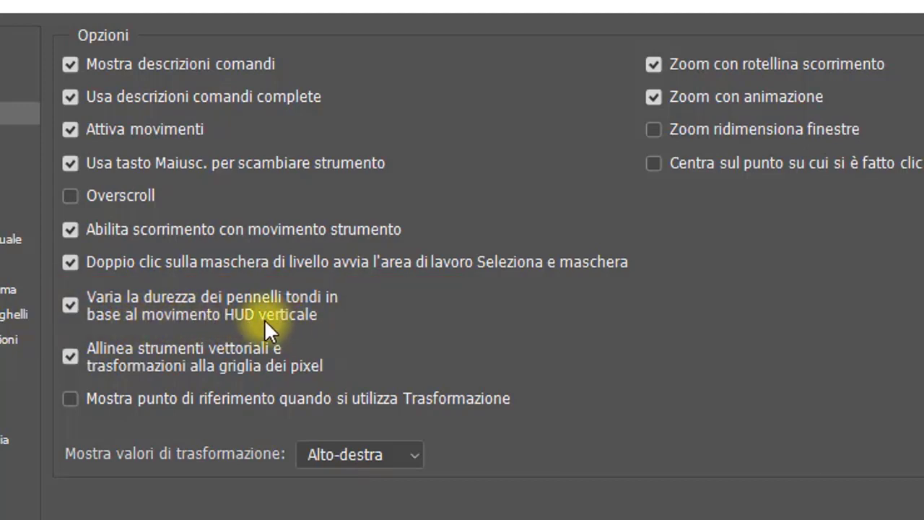
pyautogui.click(69, 307)
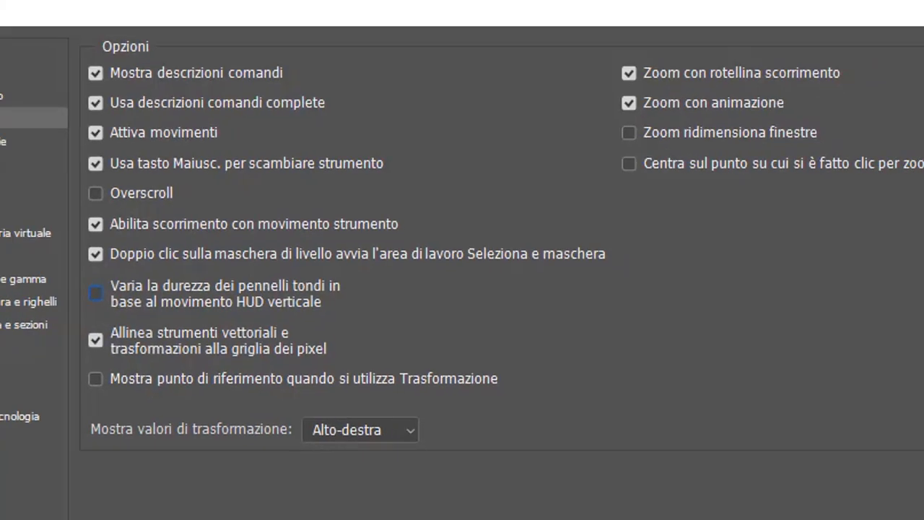
pyautogui.click(900, 84)
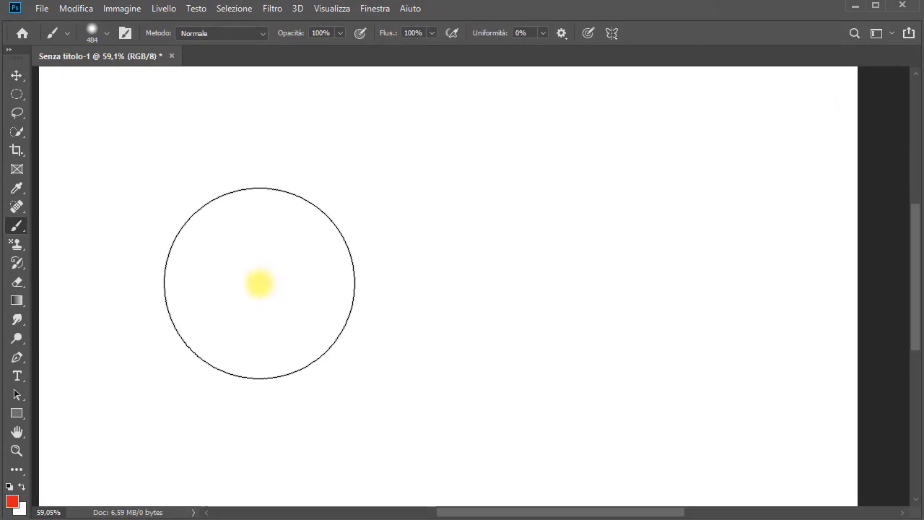
# - Resize the brush on canvas to 535 px, with vertical drag lowering opacity to 93%
pyautogui.press('alt')
pyautogui.keyDown('alt'); pyautogui.rightClick(259, 283); pyautogui.keyUp('alt')
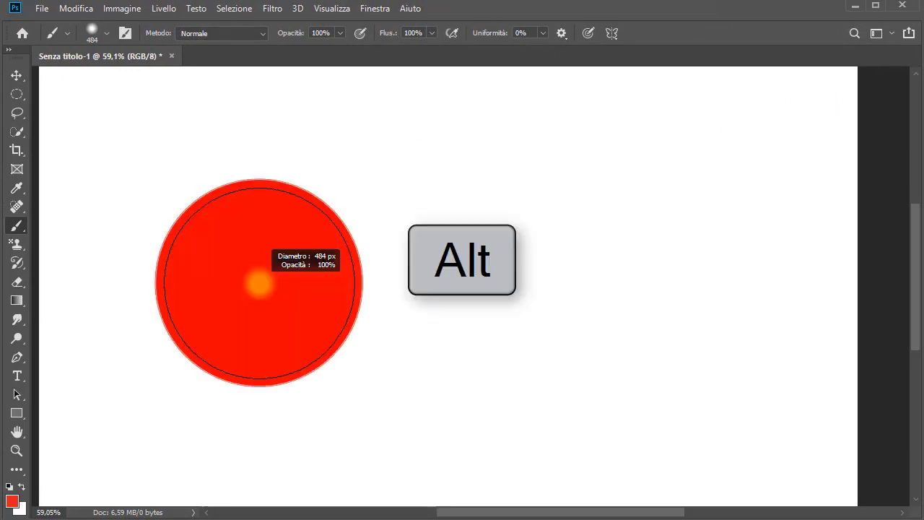
pyautogui.moveTo(259, 283)
pyautogui.mouseDown()
pyautogui.moveTo(302, 282)
pyautogui.moveTo(216, 282)
pyautogui.moveTo(272, 283)
pyautogui.moveTo(273, 189)
pyautogui.moveTo(267, 364)
pyautogui.moveTo(259, 208)
pyautogui.moveTo(269, 223)
pyautogui.moveTo(268, 336)
pyautogui.moveTo(257, 231)
pyautogui.moveTo(259, 322)
pyautogui.mouseUp()
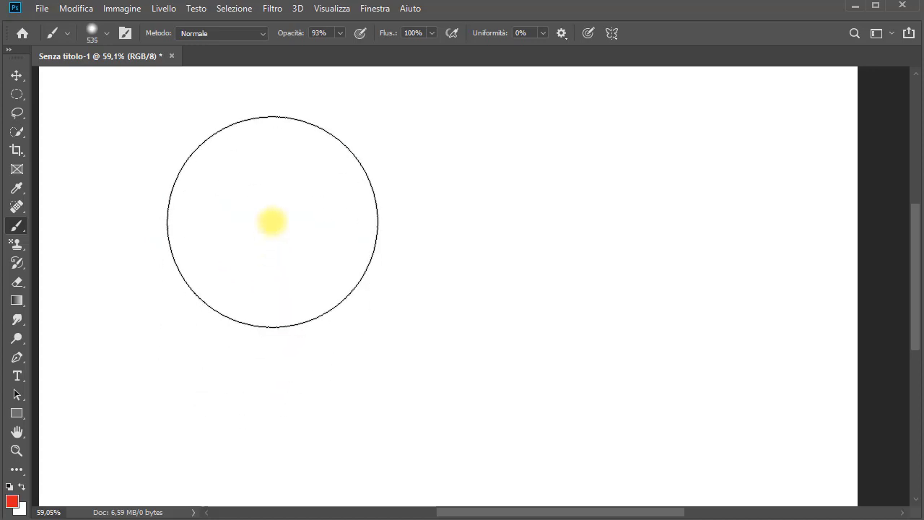
# - Re-check 'Varia la durezza dei pennelli tondi…' in Preferenze > Strumenti and confirm with OK
pyautogui.click(78, 10)
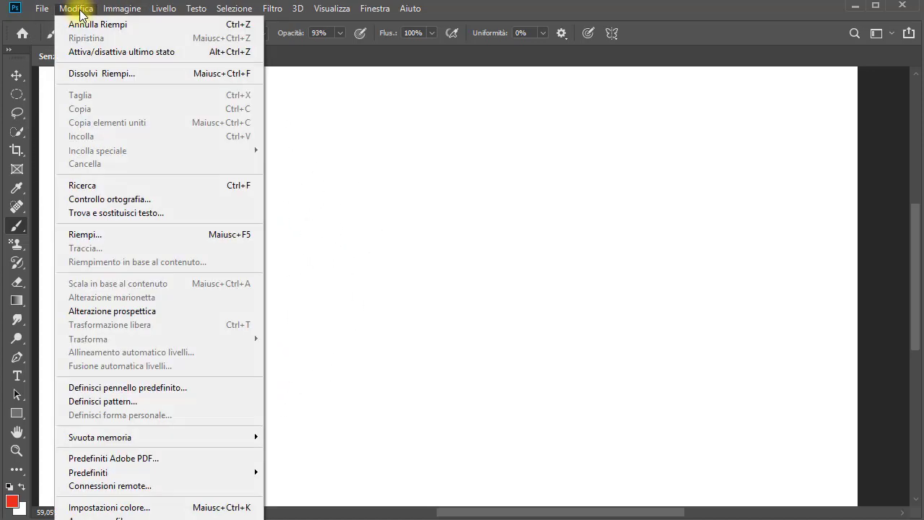
pyautogui.moveTo(145, 518)
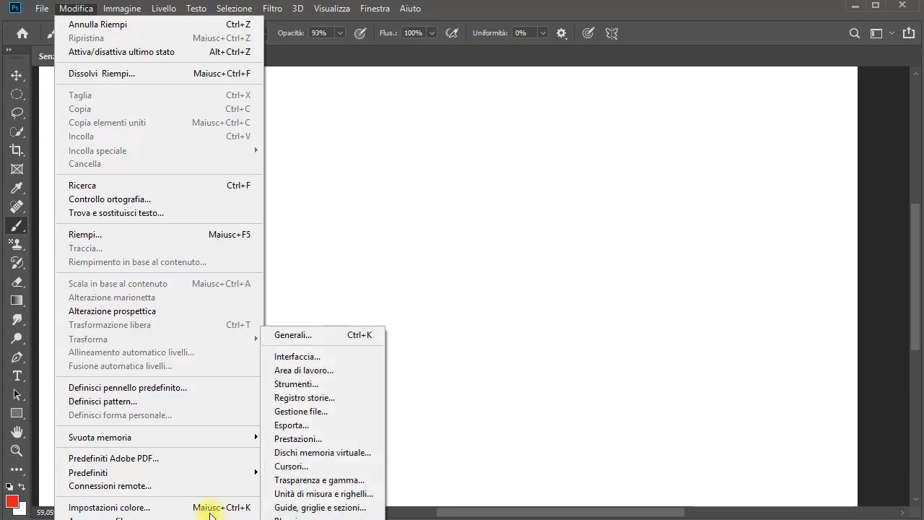
pyautogui.click(306, 384)
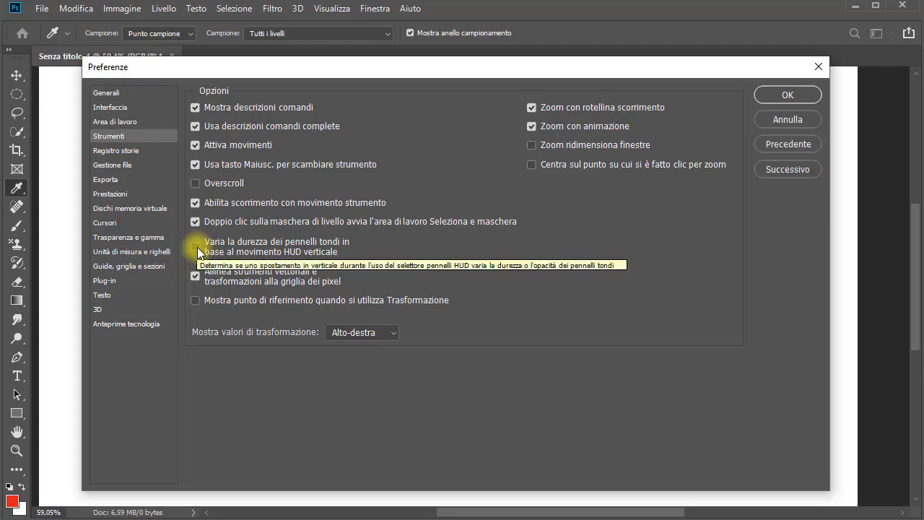
pyautogui.click(197, 250)
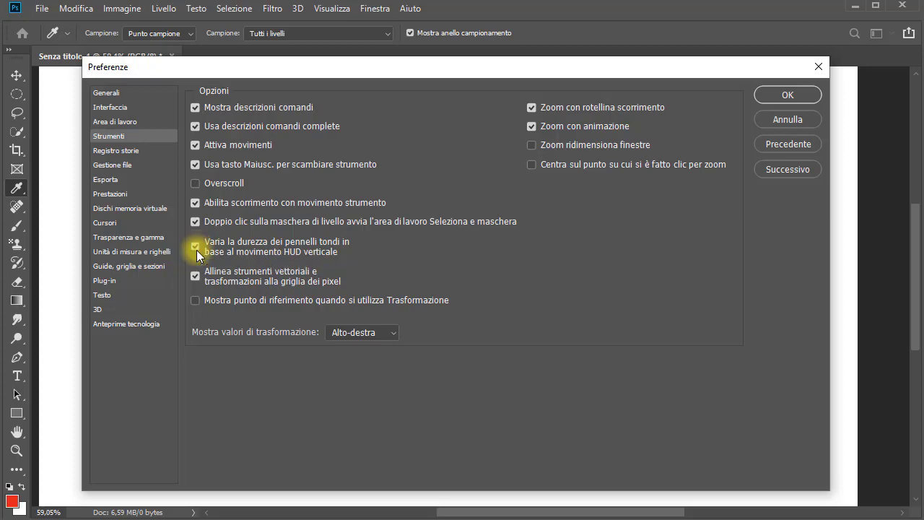
pyautogui.click(768, 94)
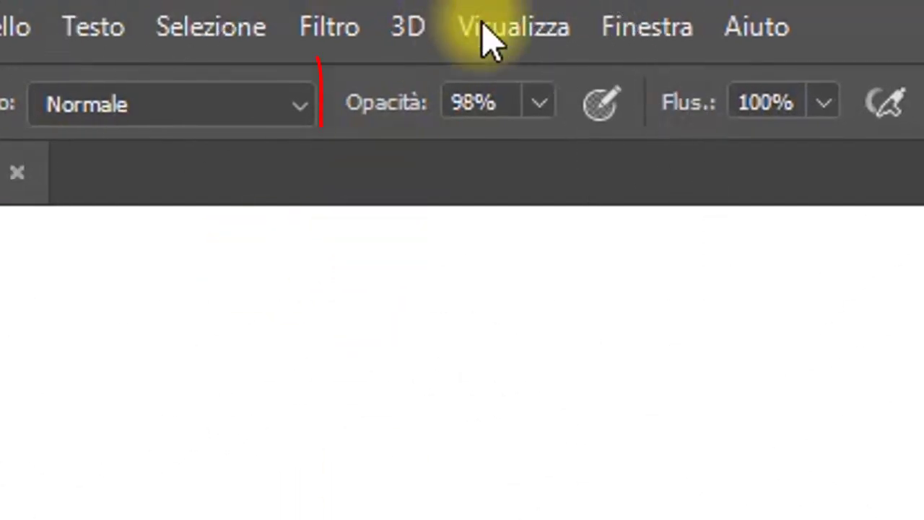
# - Set brush opacity to 100% and shrink the brush on canvas to 207 px
pyautogui.click(540, 104)
pyautogui.moveTo(553, 166); pyautogui.dragTo(577, 181)
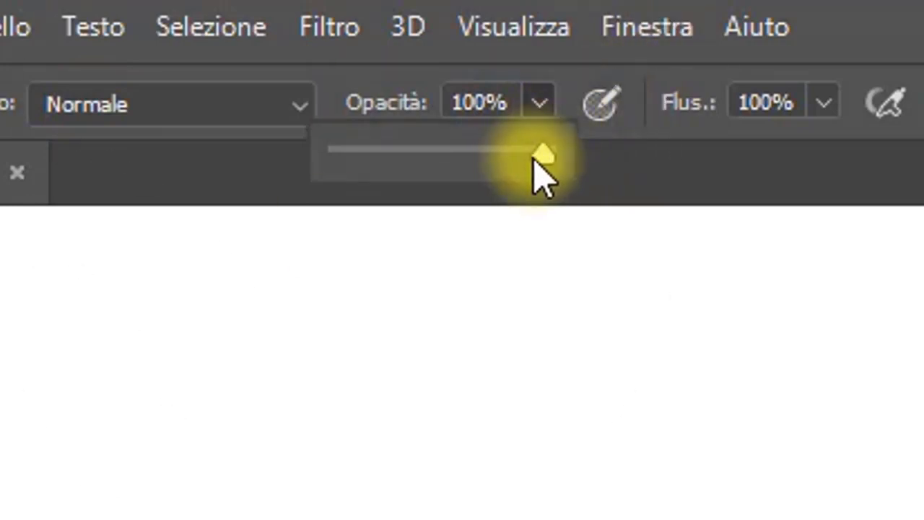
pyautogui.moveTo(536, 161)
pyautogui.mouseDown()
pyautogui.moveTo(515, 159)
pyautogui.moveTo(582, 171)
pyautogui.mouseUp()
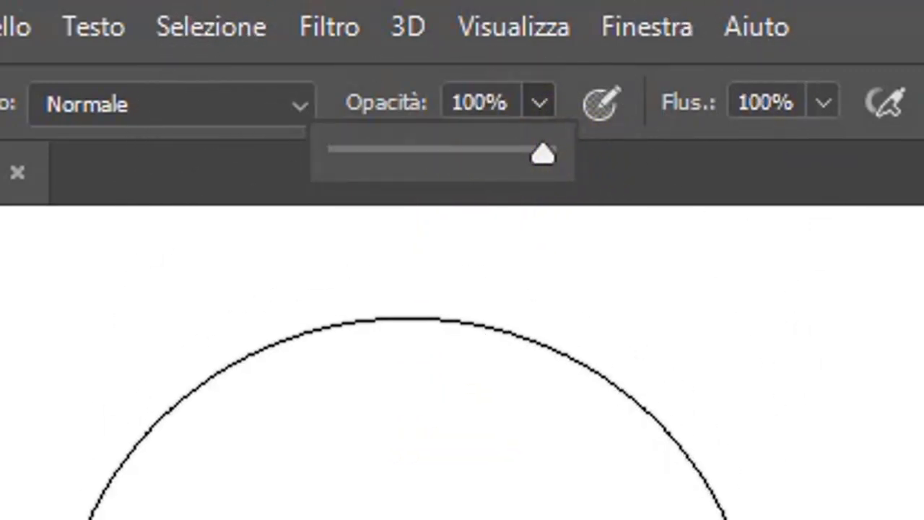
pyautogui.keyDown('alt'); pyautogui.rightClick(407, 516); pyautogui.keyUp('alt')
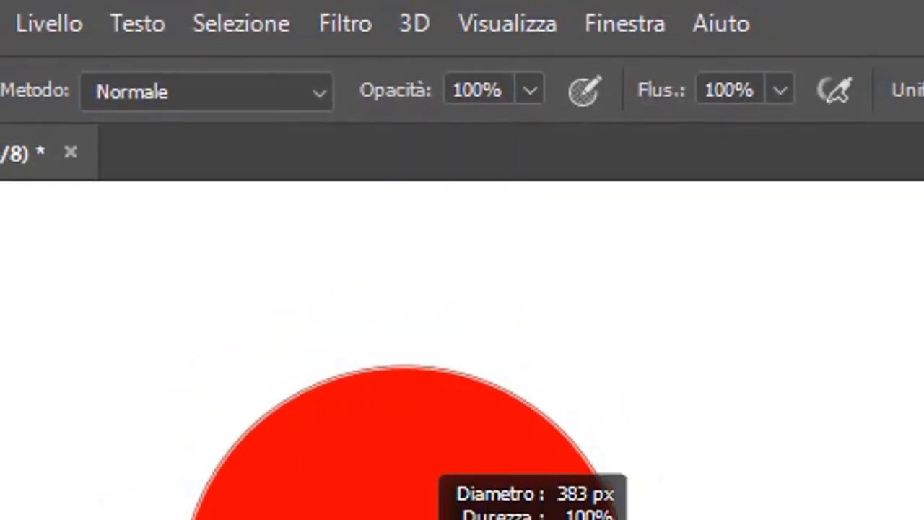
pyautogui.moveTo(407, 516); pyautogui.dragTo(258, 505)
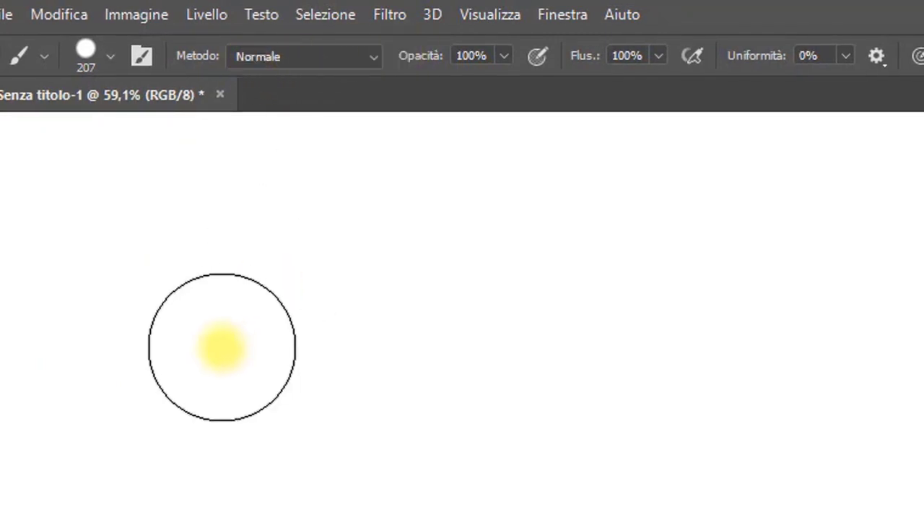
# - Paint a thick red horizontal stroke and switch the brush blend mode to Scolora
pyautogui.moveTo(212, 345); pyautogui.dragTo(923, 329)
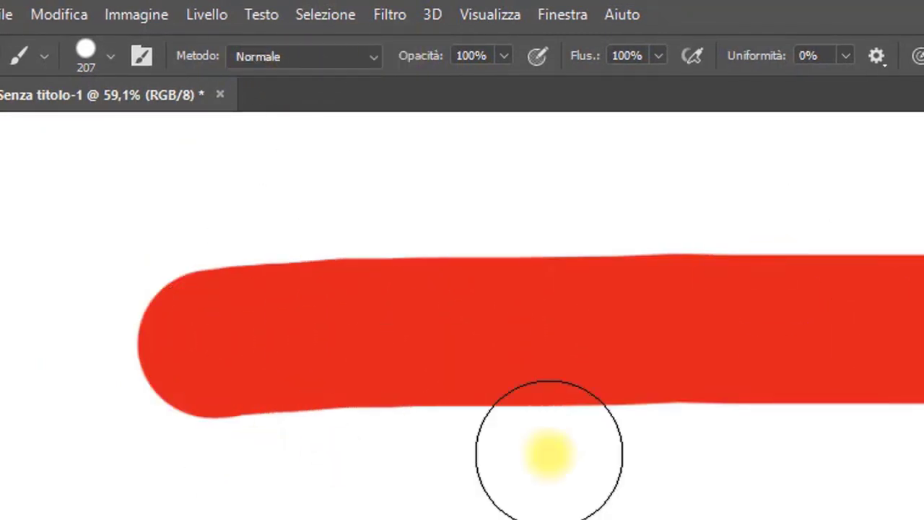
pyautogui.click(374, 59)
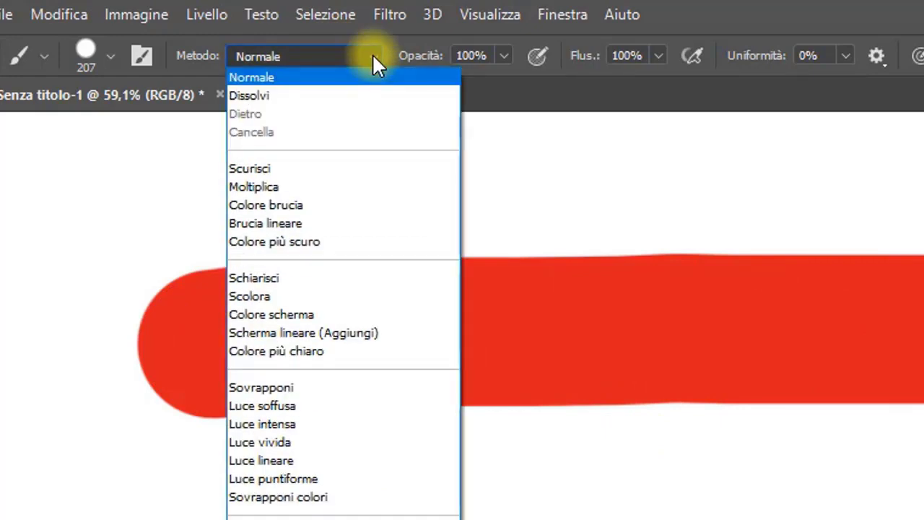
pyautogui.click(278, 296)
# - Lighten the red stroke with Scolora dabs and a long drag, then delete the stroke
pyautogui.click(311, 343)
pyautogui.click(471, 337)
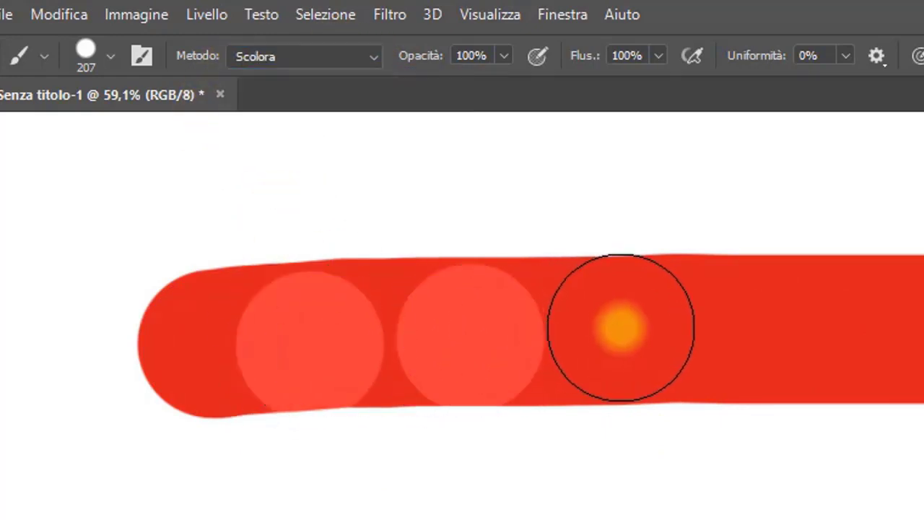
pyautogui.click(758, 330)
pyautogui.click(913, 331)
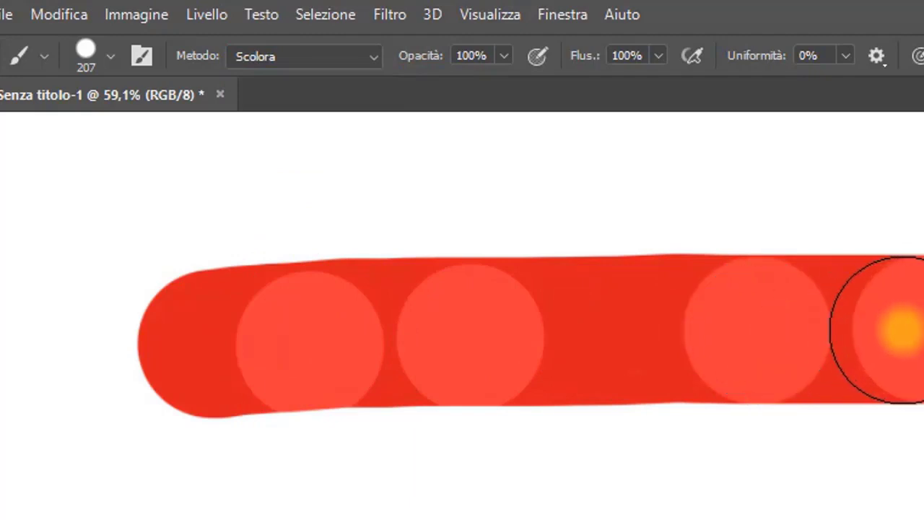
pyautogui.moveTo(903, 331); pyautogui.dragTo(544, 332)
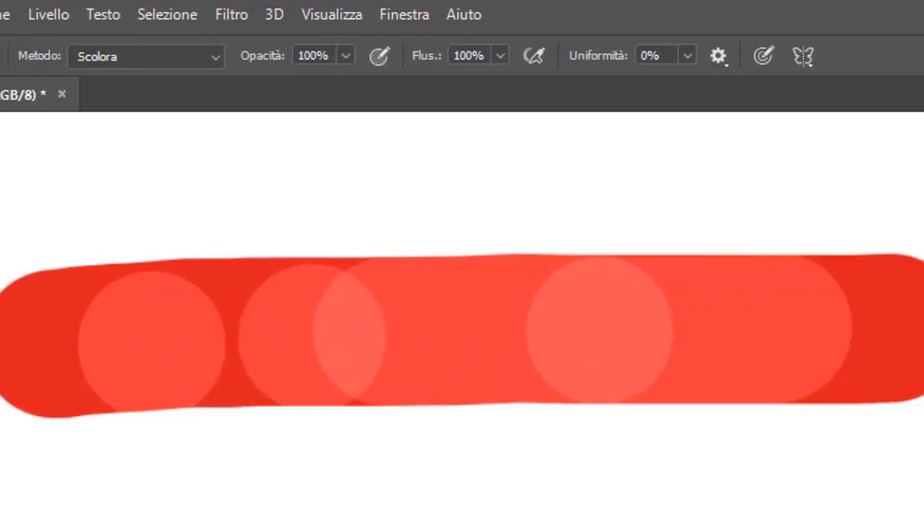
pyautogui.press('Delete')
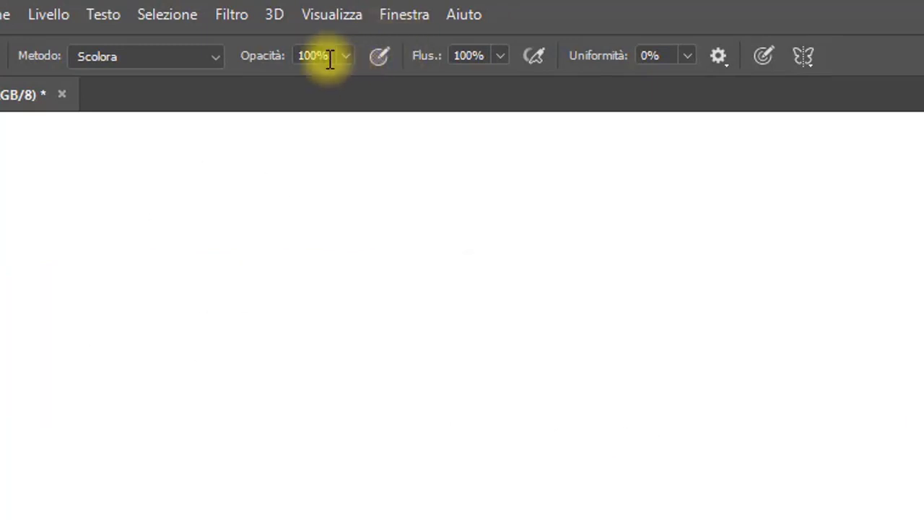
# - Set the blend mode back to Normale and lower brush opacity to 33%
pyautogui.click(216, 58)
pyautogui.click(209, 75)
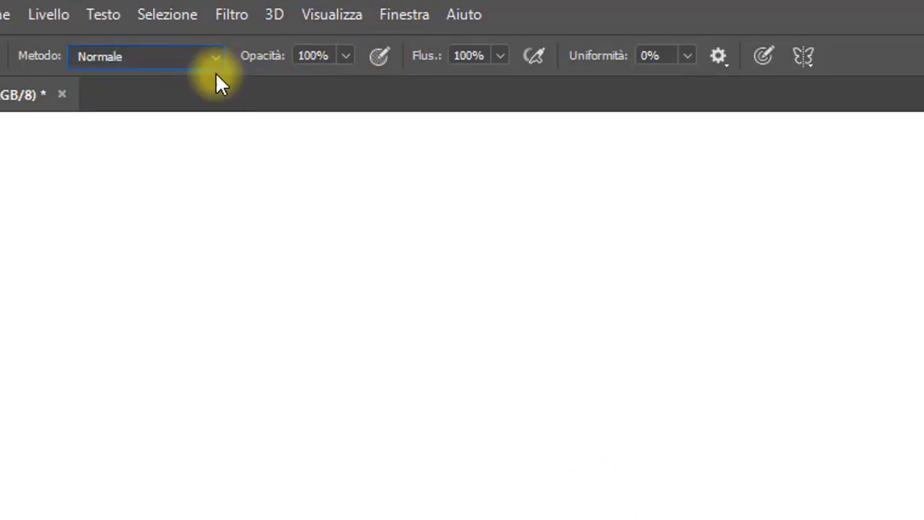
pyautogui.click(347, 57)
pyautogui.moveTo(344, 84); pyautogui.dragTo(270, 85)
pyautogui.click(115, 362)
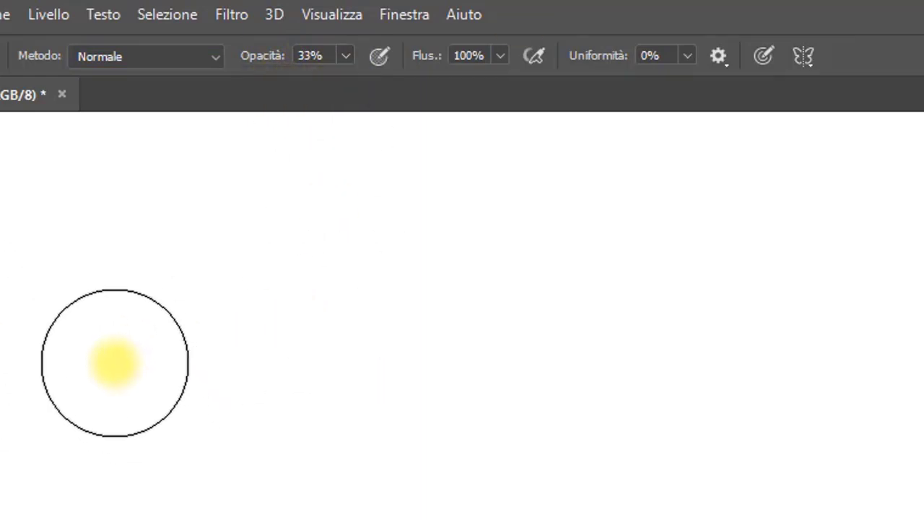
# - Paint a broad pale pink stroke across the canvas, then restore opacity to 100%
pyautogui.click(89, 316)
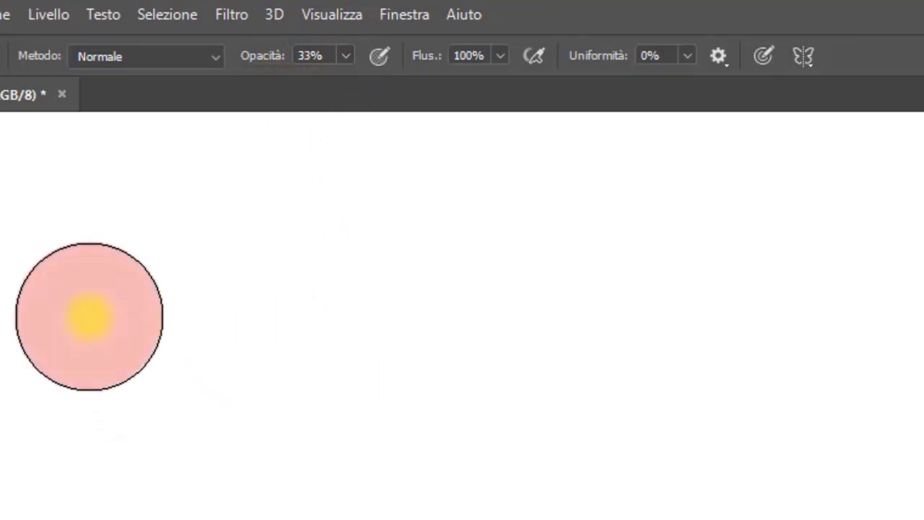
pyautogui.moveTo(89, 316); pyautogui.dragTo(910, 309)
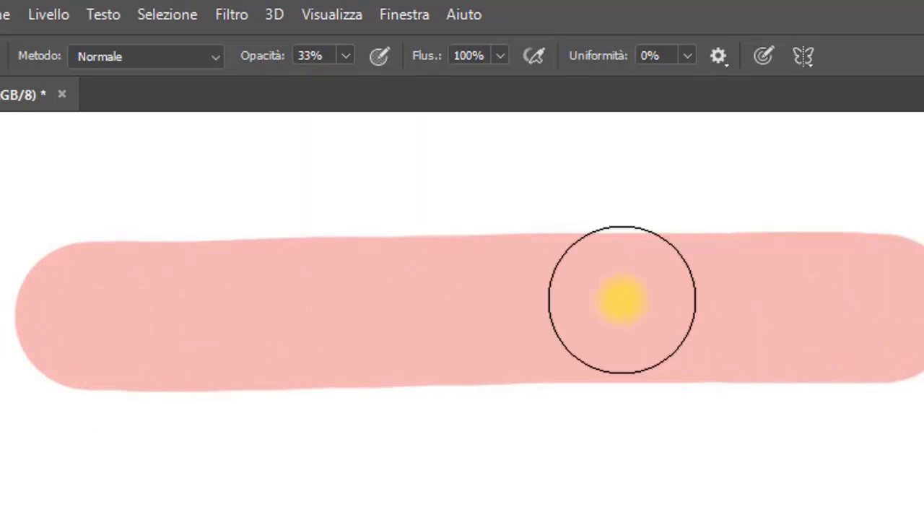
pyautogui.moveTo(622, 299)
pyautogui.mouseDown()
pyautogui.moveTo(83, 306)
pyautogui.moveTo(697, 316)
pyautogui.moveTo(200, 321)
pyautogui.moveTo(735, 320)
pyautogui.moveTo(235, 311)
pyautogui.mouseUp()
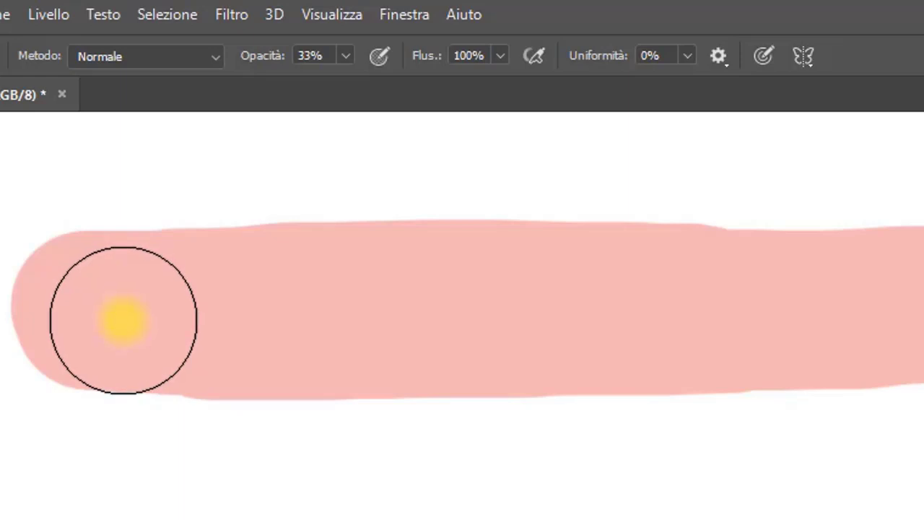
pyautogui.moveTo(239, 322); pyautogui.dragTo(689, 313)
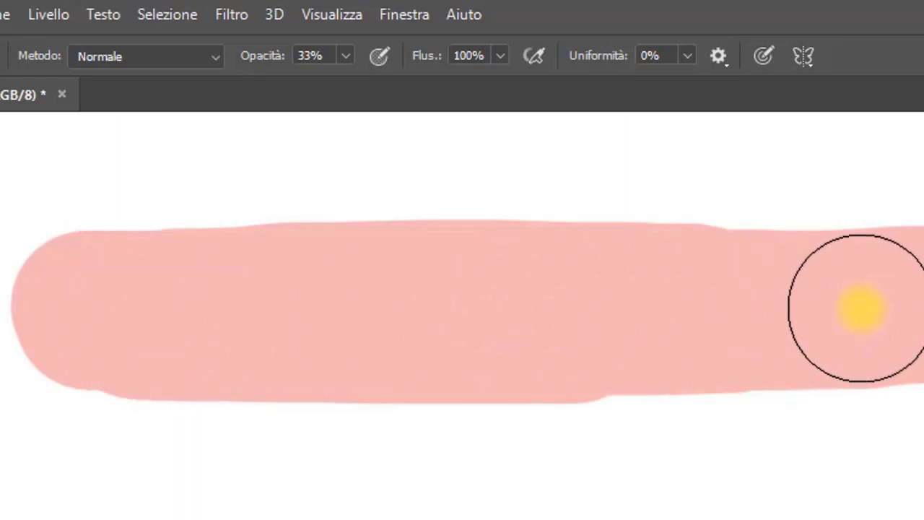
pyautogui.moveTo(420, 312); pyautogui.dragTo(537, 314)
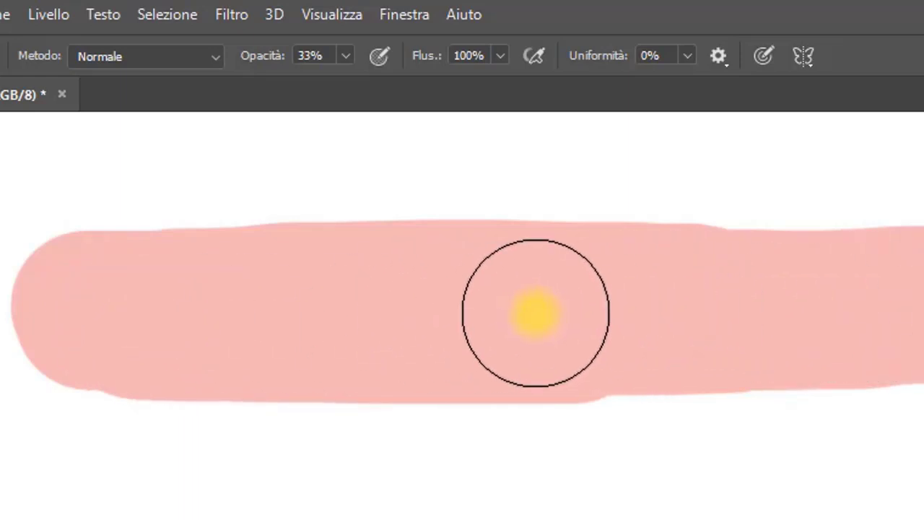
pyautogui.click(347, 56)
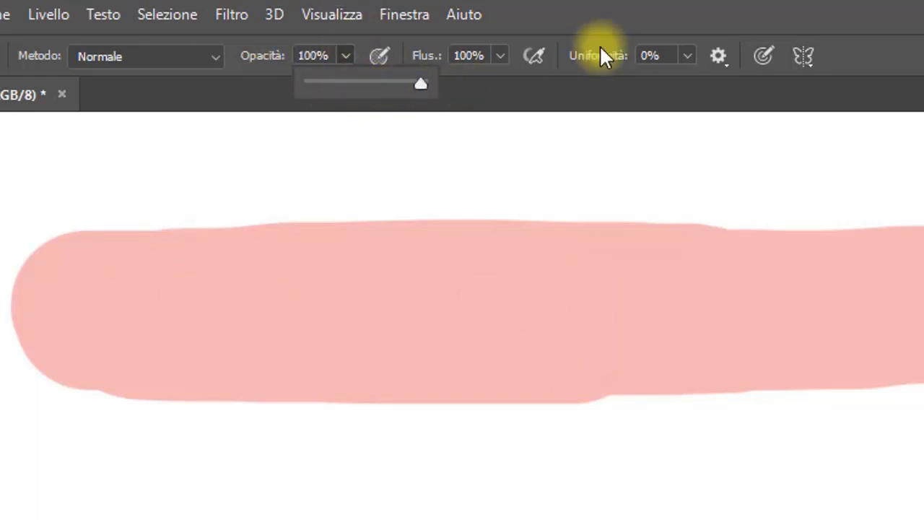
# - Set brush flow to 1% and paint a soft red test stroke
pyautogui.click(499, 52)
pyautogui.moveTo(497, 79); pyautogui.dragTo(302, 89)
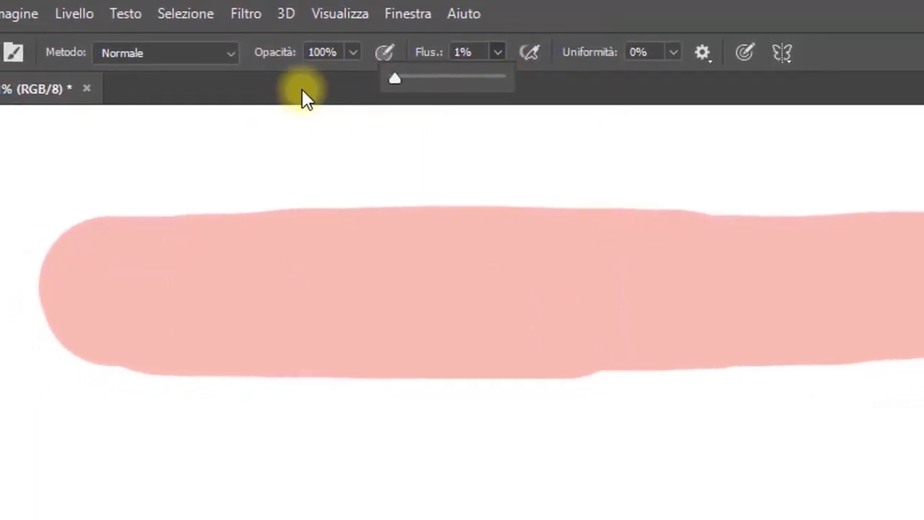
pyautogui.moveTo(141, 404)
pyautogui.mouseDown()
pyautogui.moveTo(770, 406)
pyautogui.moveTo(130, 411)
pyautogui.moveTo(701, 412)
pyautogui.moveTo(277, 413)
pyautogui.moveTo(534, 412)
pyautogui.moveTo(332, 414)
pyautogui.mouseUp()
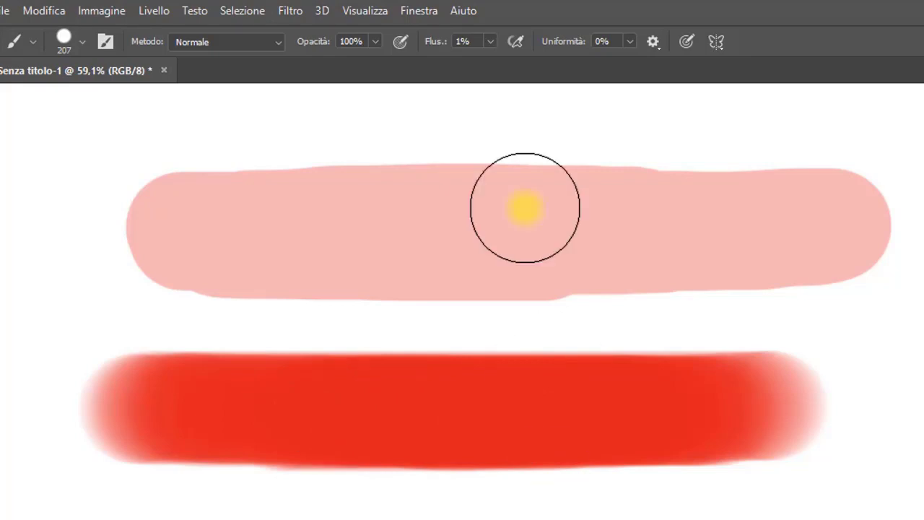
# - Set brush opacity to about 31% and paint a light pink stroke across the lower canvas
pyautogui.click(374, 41)
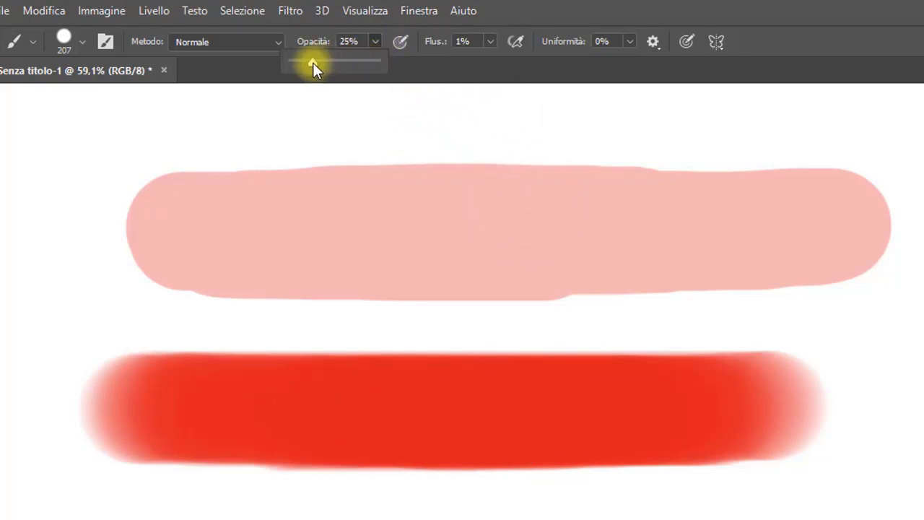
pyautogui.moveTo(313, 63); pyautogui.dragTo(319, 62)
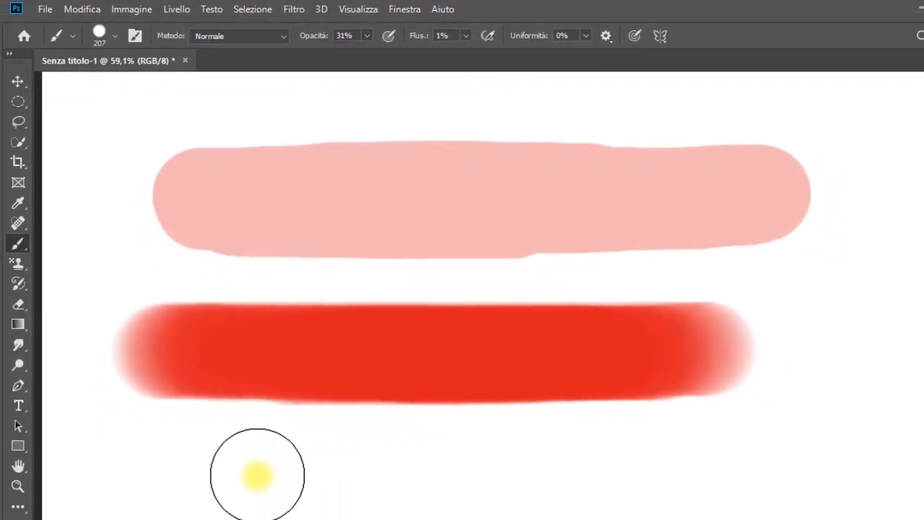
pyautogui.moveTo(257, 475); pyautogui.dragTo(706, 473)
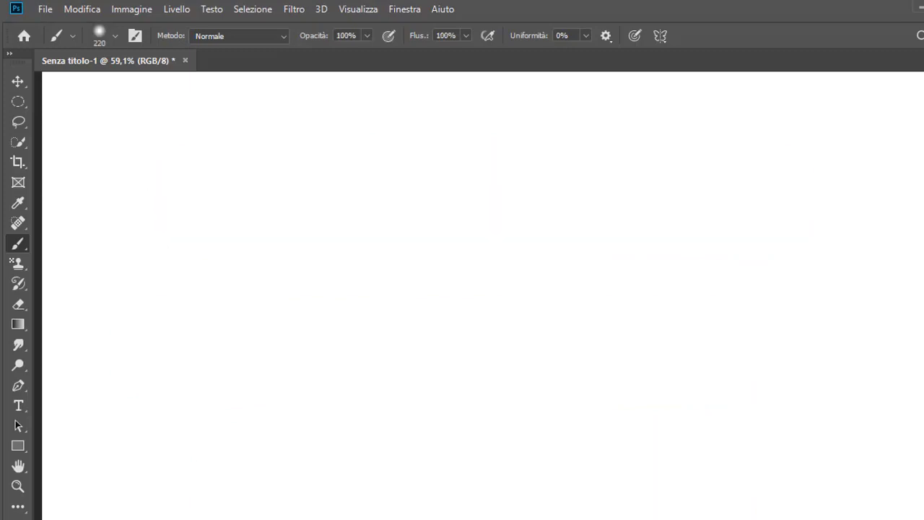
# - Set the 220 px brush's hardness to 25% and dab soft red onto the canvas
pyautogui.click(114, 43)
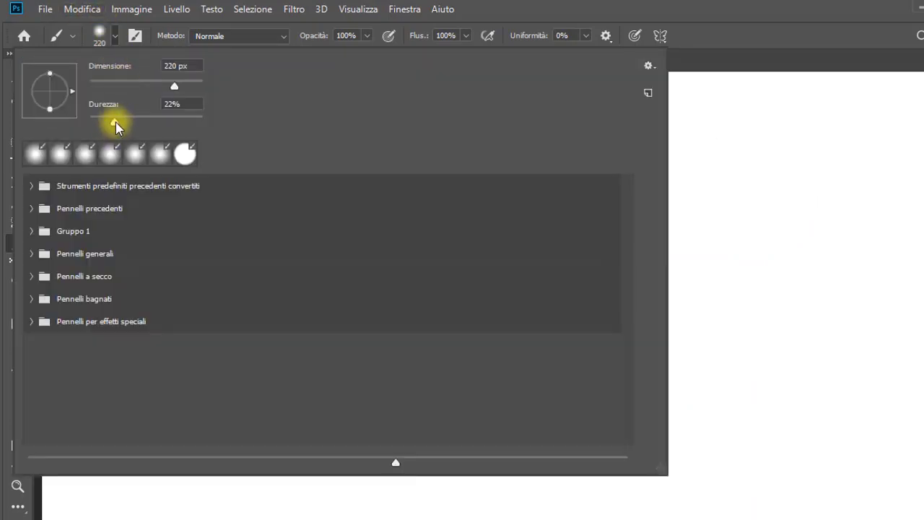
pyautogui.moveTo(115, 123); pyautogui.dragTo(118, 122)
pyautogui.click(678, 15)
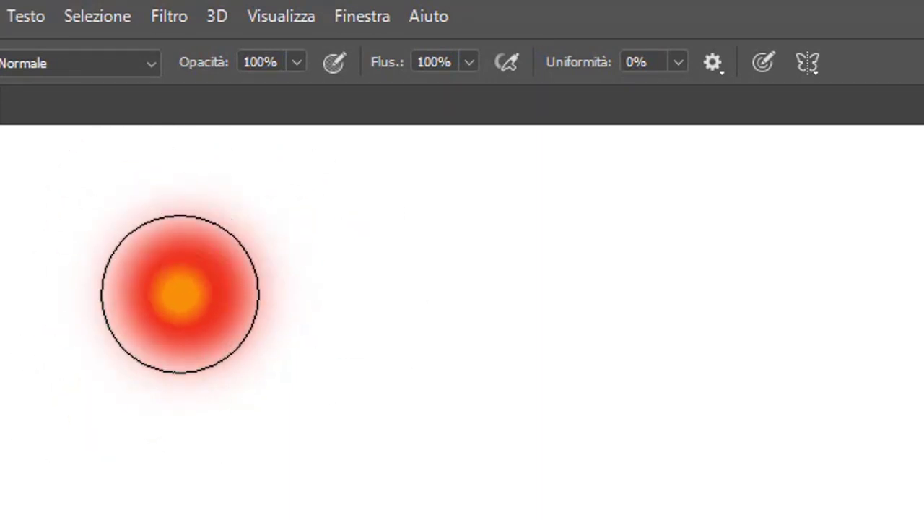
# - Enable airbrush build-up and hold the brush to grow a solid red disc beside the soft dab
pyautogui.click(507, 65)
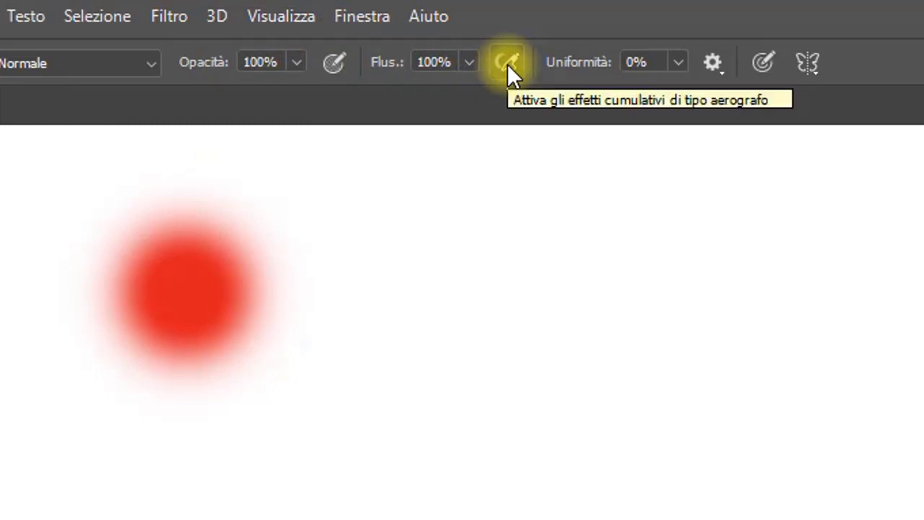
pyautogui.click(460, 299)
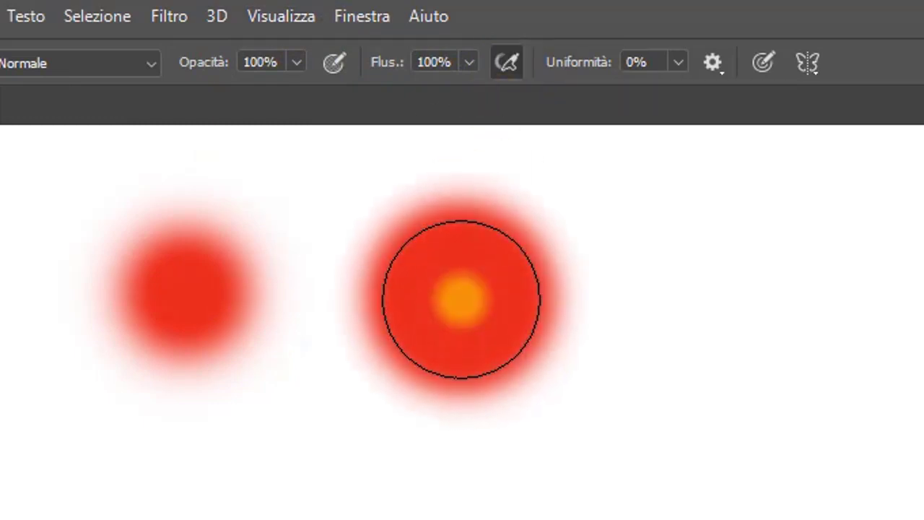
pyautogui.moveTo(460, 299); pyautogui.dragTo(461, 299)
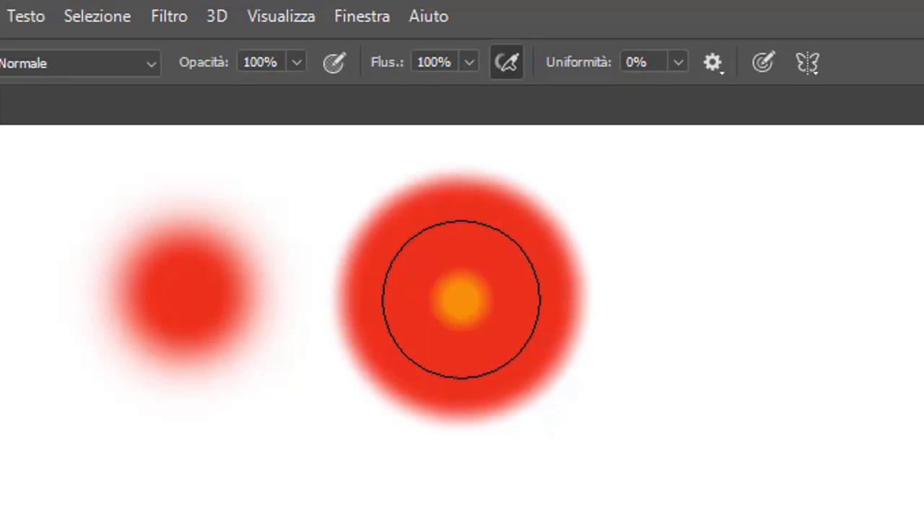
pyautogui.moveTo(461, 298); pyautogui.dragTo(461, 299)
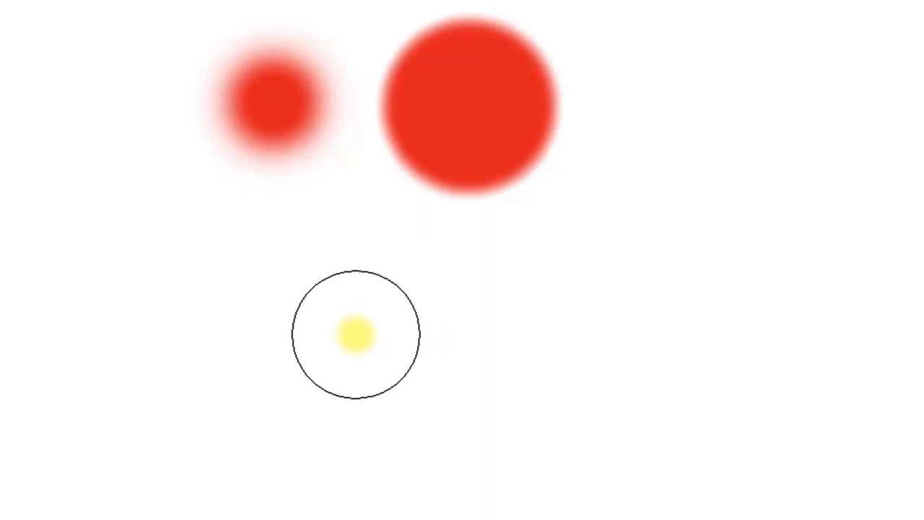
# - Shrink the brush to 26 px using the bracket keys
pyautogui.press('ograve')
pyautogui.press('agrave')
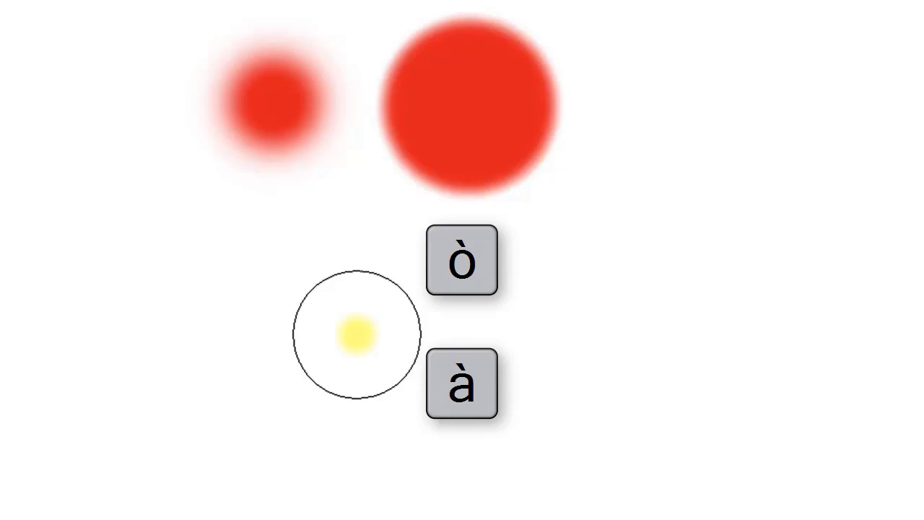
pyautogui.press('agrave')
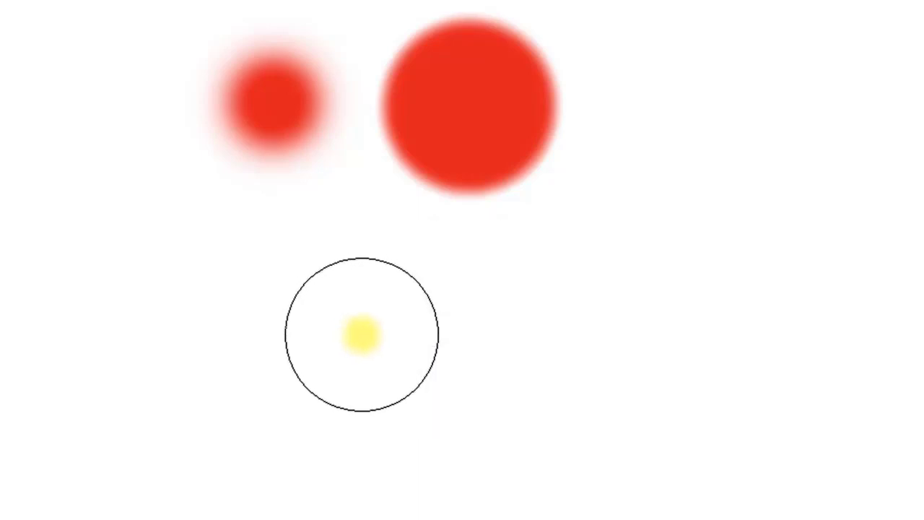
pyautogui.press('[')
pyautogui.press(']')
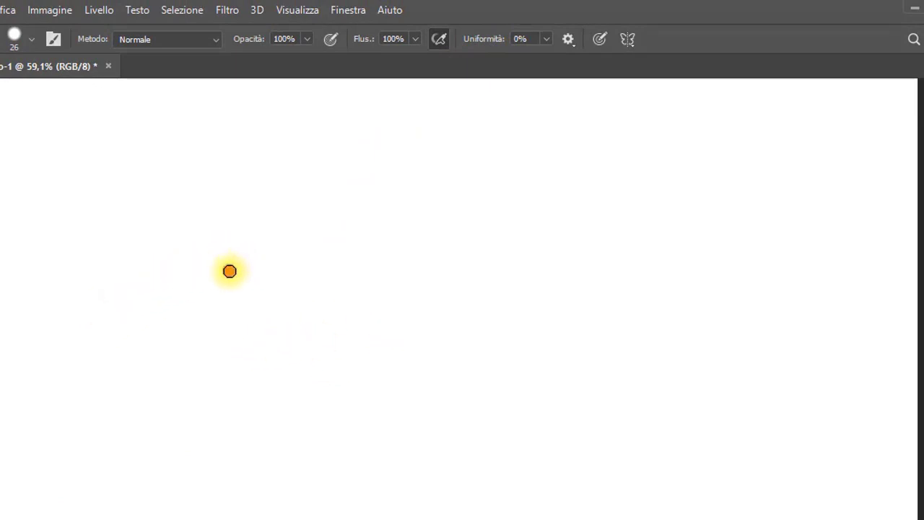
# - Draw a red heart outline, then raise smoothing to 49%
pyautogui.moveTo(230, 270)
pyautogui.mouseDown()
pyautogui.moveTo(181, 221)
pyautogui.moveTo(128, 231)
pyautogui.moveTo(168, 470)
pyautogui.moveTo(185, 435)
pyautogui.moveTo(260, 387)
pyautogui.moveTo(320, 330)
pyautogui.moveTo(288, 277)
pyautogui.moveTo(236, 273)
pyautogui.mouseUp()
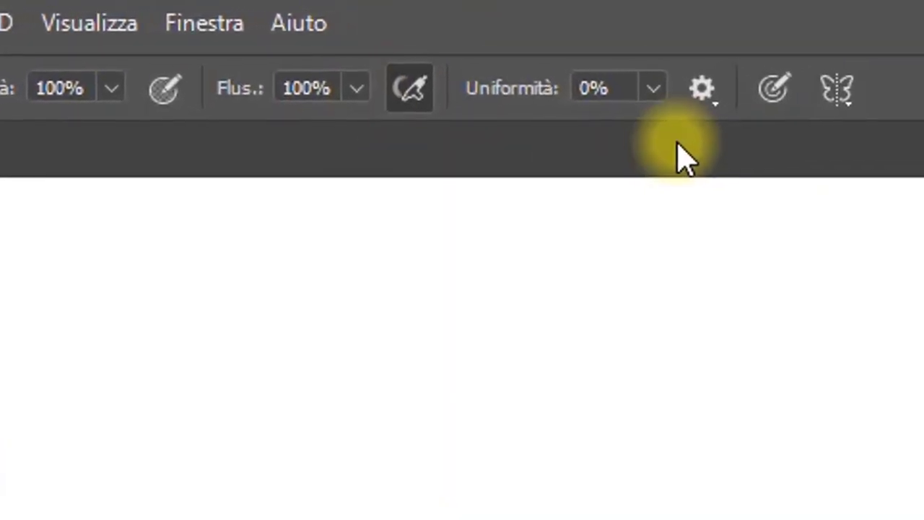
pyautogui.click(659, 92)
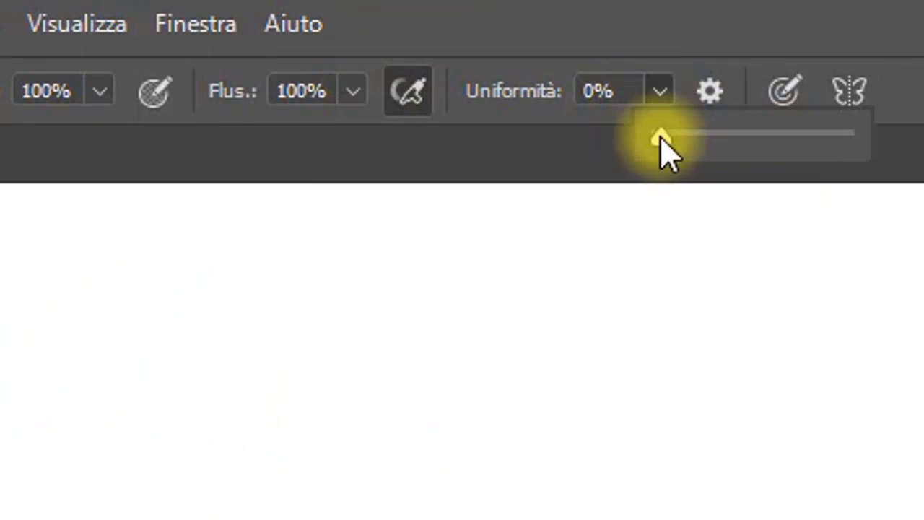
pyautogui.moveTo(657, 136); pyautogui.dragTo(754, 148)
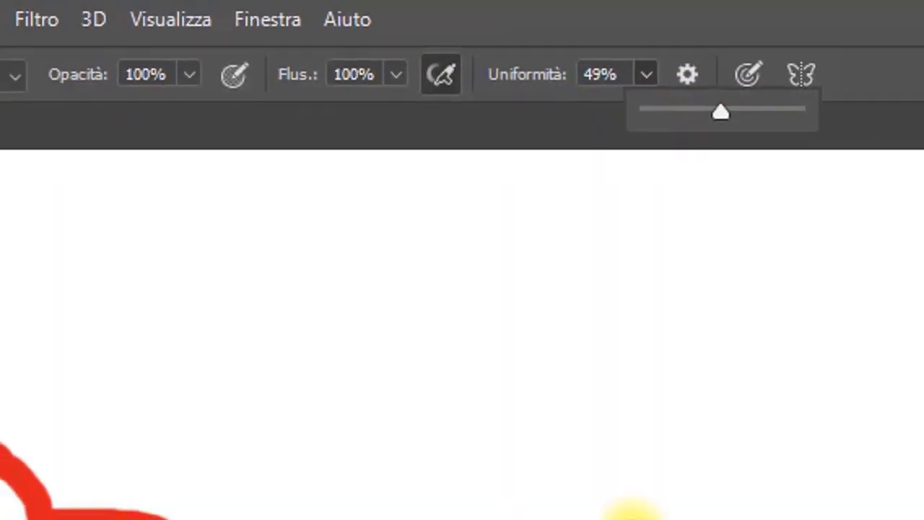
# - Draw a smoother second heart and a long straight red line above the hearts
pyautogui.moveTo(627, 361)
pyautogui.mouseDown()
pyautogui.moveTo(584, 317)
pyautogui.moveTo(541, 516)
pyautogui.moveTo(592, 446)
pyautogui.moveTo(722, 390)
pyautogui.moveTo(740, 310)
pyautogui.moveTo(666, 288)
pyautogui.moveTo(612, 317)
pyautogui.moveTo(616, 270)
pyautogui.mouseUp()
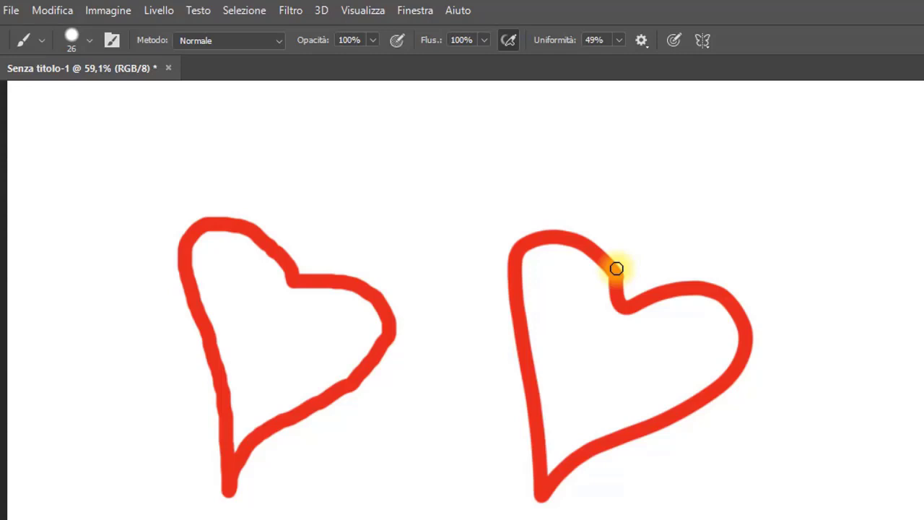
pyautogui.click(220, 131)
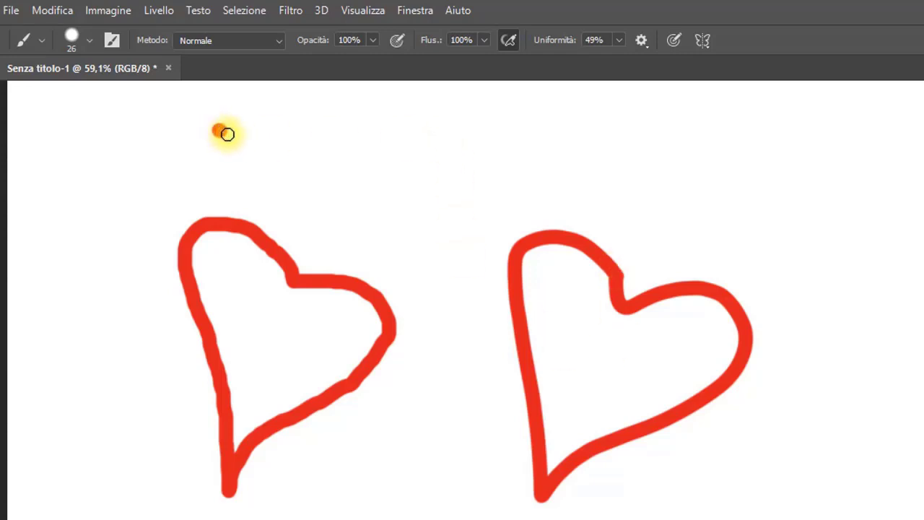
pyautogui.moveTo(227, 134)
pyautogui.mouseDown()
pyautogui.moveTo(281, 145)
pyautogui.moveTo(563, 154)
pyautogui.mouseUp()
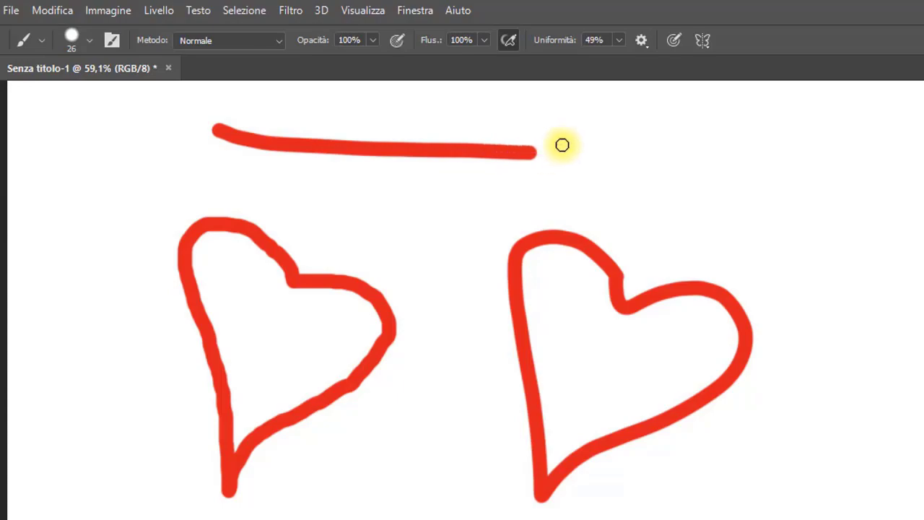
pyautogui.click(44, 11)
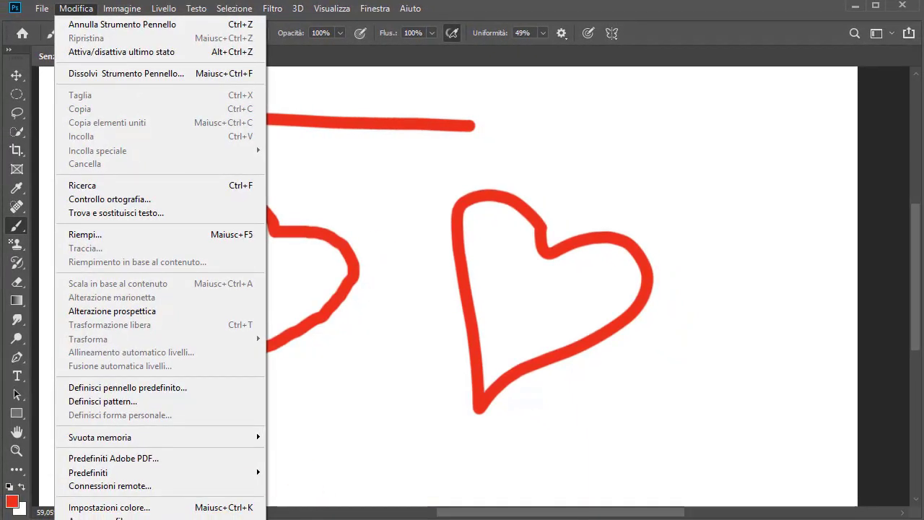
pyautogui.moveTo(108, 519)
pyautogui.click(328, 467)
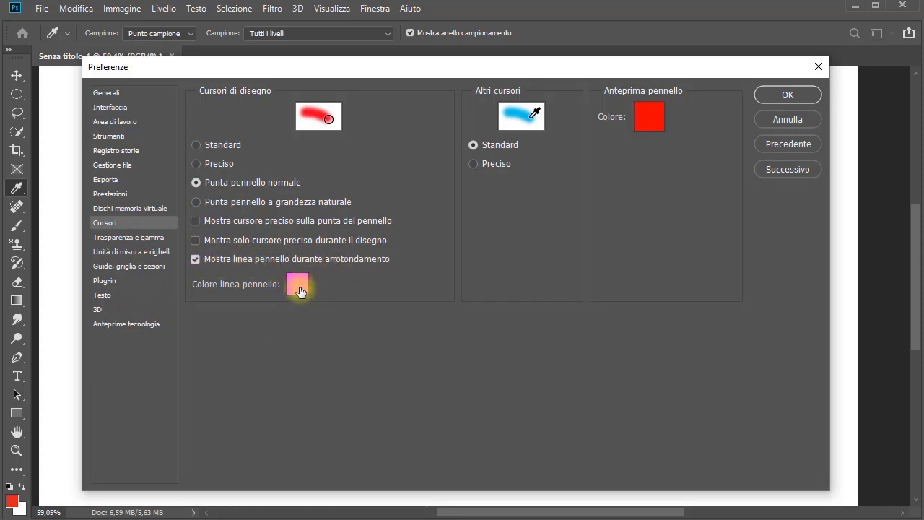
pyautogui.click(771, 96)
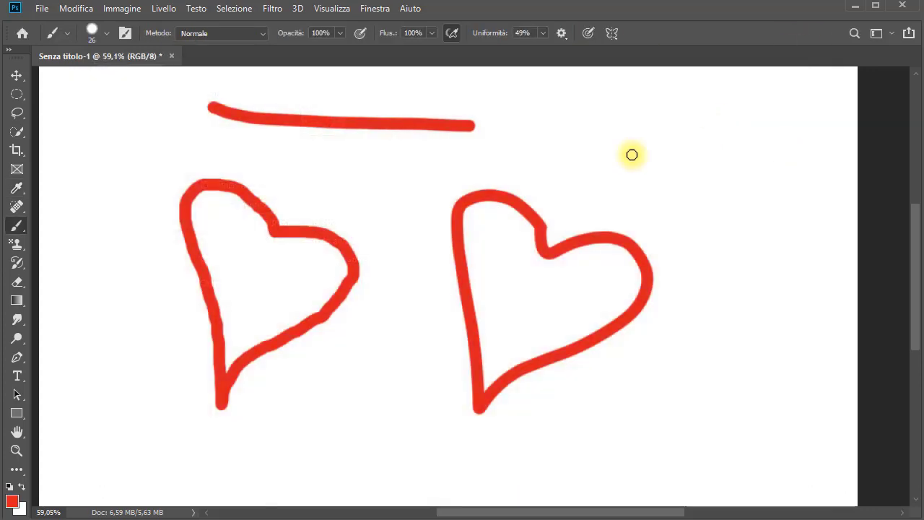
# - Set smoothing to 100%, draw a small test heart, then clear the canvas
pyautogui.click(542, 33)
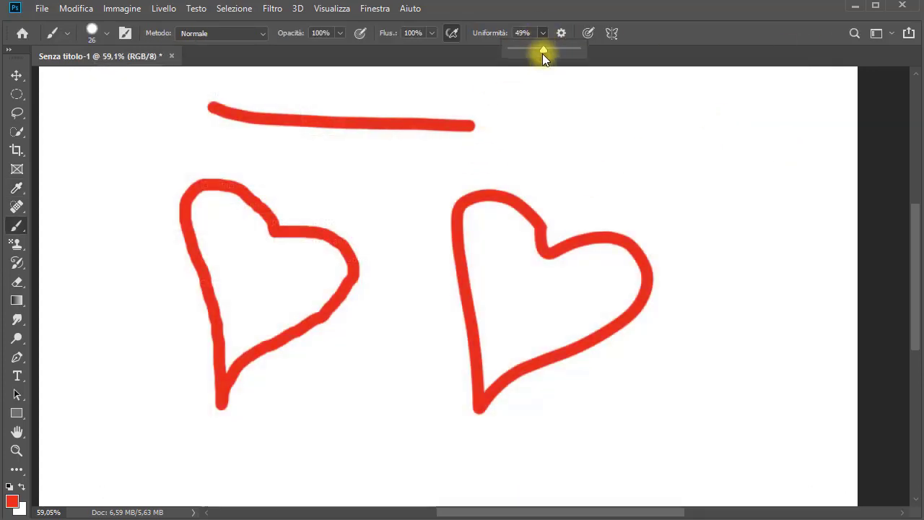
pyautogui.moveTo(542, 49); pyautogui.dragTo(693, 58)
pyautogui.moveTo(699, 137)
pyautogui.mouseDown()
pyautogui.moveTo(665, 187)
pyautogui.moveTo(670, 270)
pyautogui.moveTo(709, 212)
pyautogui.moveTo(757, 180)
pyautogui.moveTo(741, 136)
pyautogui.moveTo(712, 128)
pyautogui.moveTo(693, 149)
pyautogui.mouseUp()
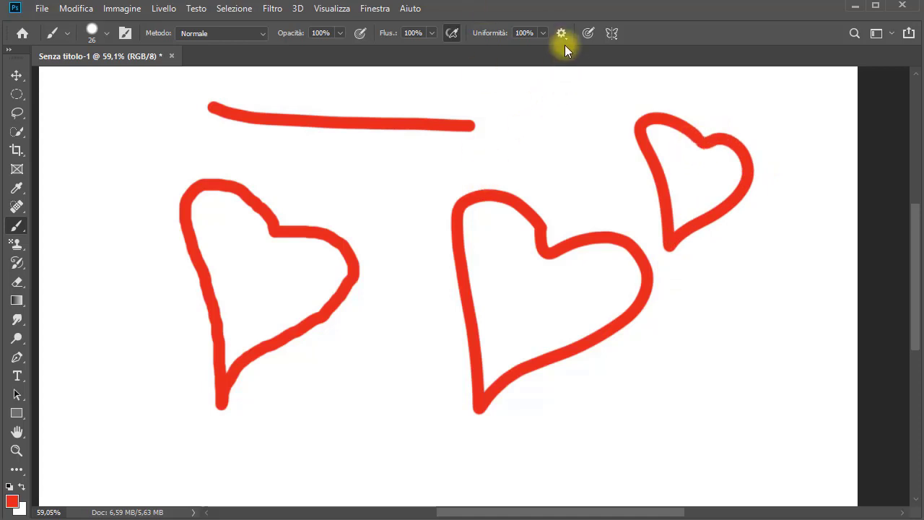
pyautogui.press('Delete')
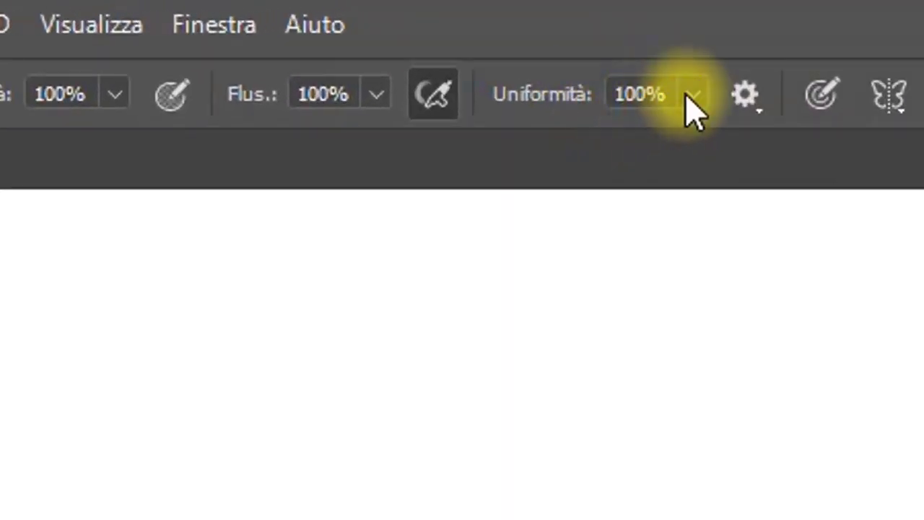
# - Enable pulled-string mode and paint a curved red test stroke
pyautogui.click(754, 107)
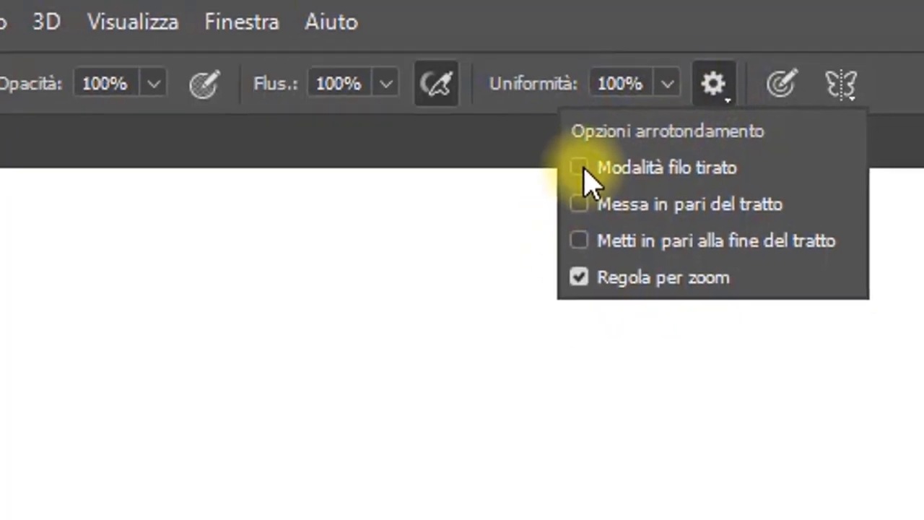
pyautogui.click(593, 189)
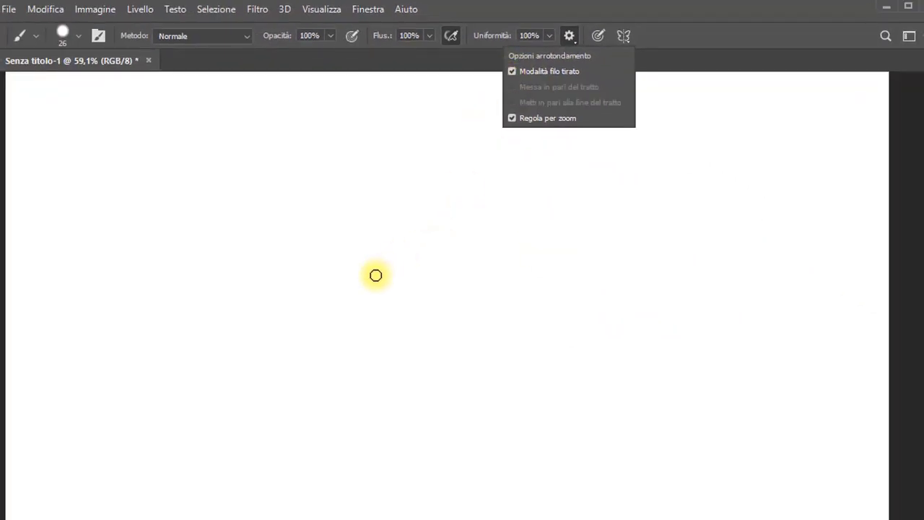
pyautogui.click(375, 275)
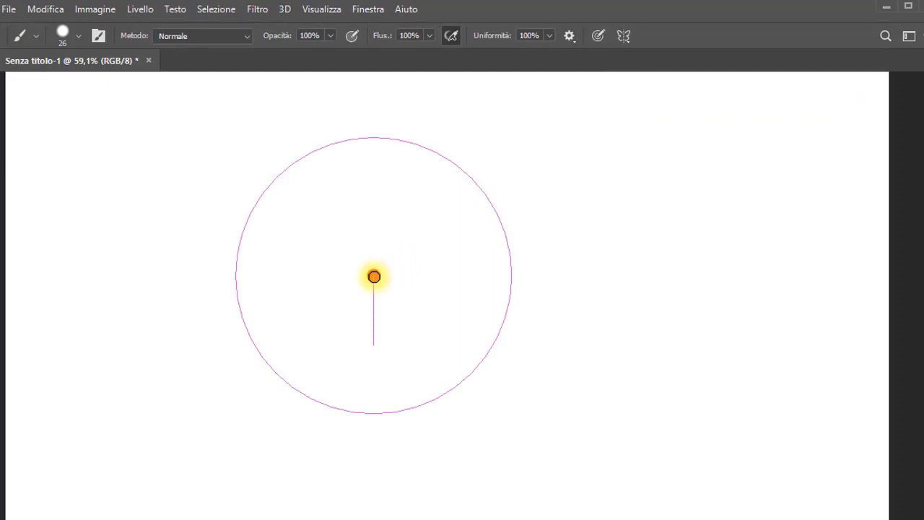
pyautogui.moveTo(374, 276)
pyautogui.mouseDown()
pyautogui.moveTo(749, 268)
pyautogui.moveTo(771, 246)
pyautogui.moveTo(761, 157)
pyautogui.moveTo(618, 112)
pyautogui.moveTo(512, 95)
pyautogui.moveTo(315, 118)
pyautogui.moveTo(207, 176)
pyautogui.moveTo(161, 308)
pyautogui.moveTo(239, 483)
pyautogui.moveTo(446, 470)
pyautogui.moveTo(507, 396)
pyautogui.moveTo(398, 378)
pyautogui.mouseUp()
# - Lower smoothing to 29% and paint another red test stroke
pyautogui.click(556, 37)
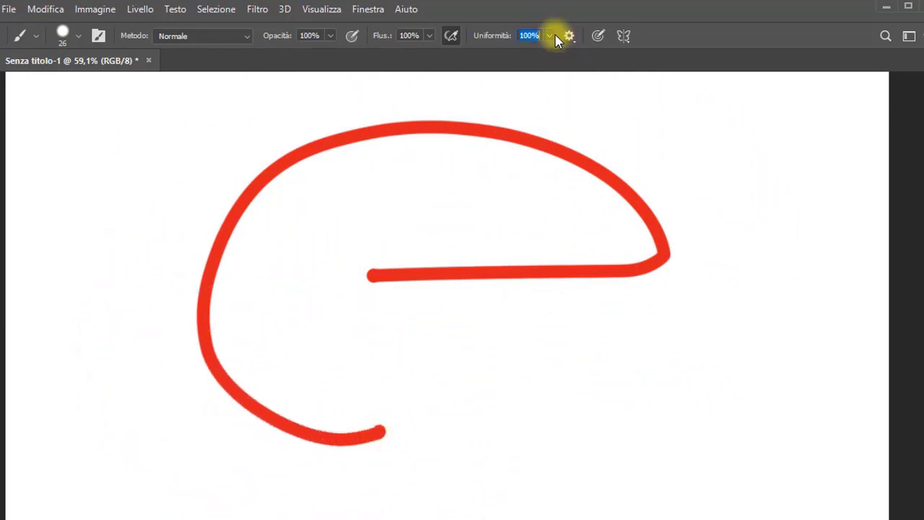
pyautogui.click(549, 35)
pyautogui.moveTo(551, 51); pyautogui.dragTo(504, 53)
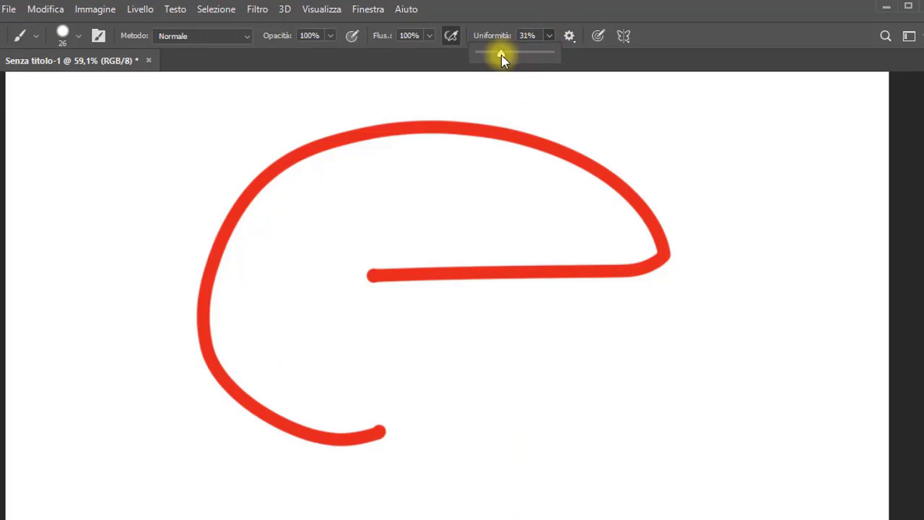
pyautogui.moveTo(506, 349)
pyautogui.mouseDown()
pyautogui.moveTo(457, 434)
pyautogui.moveTo(495, 470)
pyautogui.moveTo(621, 462)
pyautogui.moveTo(654, 394)
pyautogui.moveTo(621, 328)
pyautogui.moveTo(538, 299)
pyautogui.moveTo(452, 303)
pyautogui.moveTo(388, 371)
pyautogui.moveTo(419, 430)
pyautogui.mouseUp()
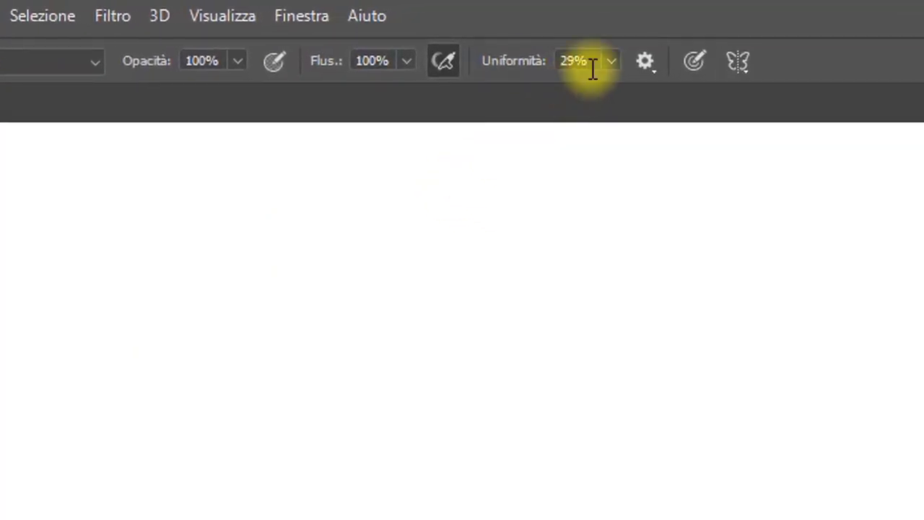
# - At 100% smoothing, swap pulled-string for stroke catch-up and paint a thick ~131 px red stroke
pyautogui.click(613, 59)
pyautogui.moveTo(602, 86); pyautogui.dragTo(724, 98)
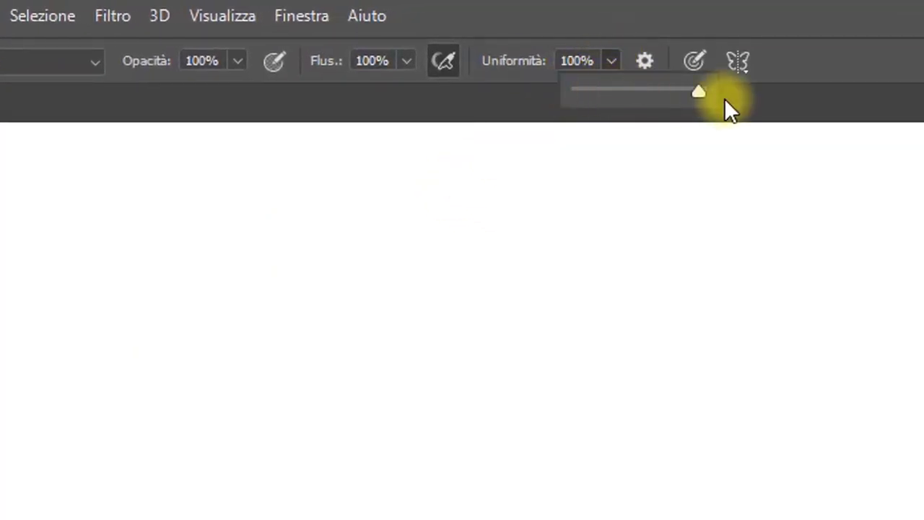
pyautogui.click(647, 62)
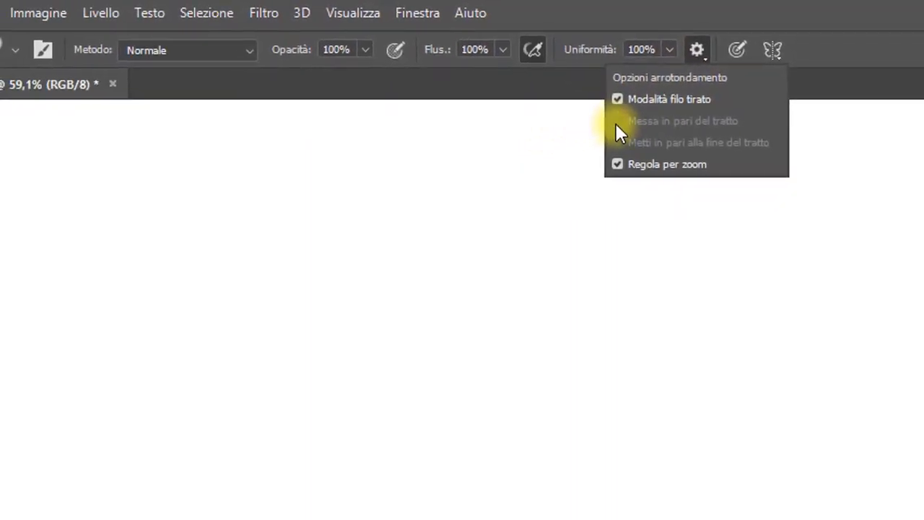
pyautogui.click(620, 100)
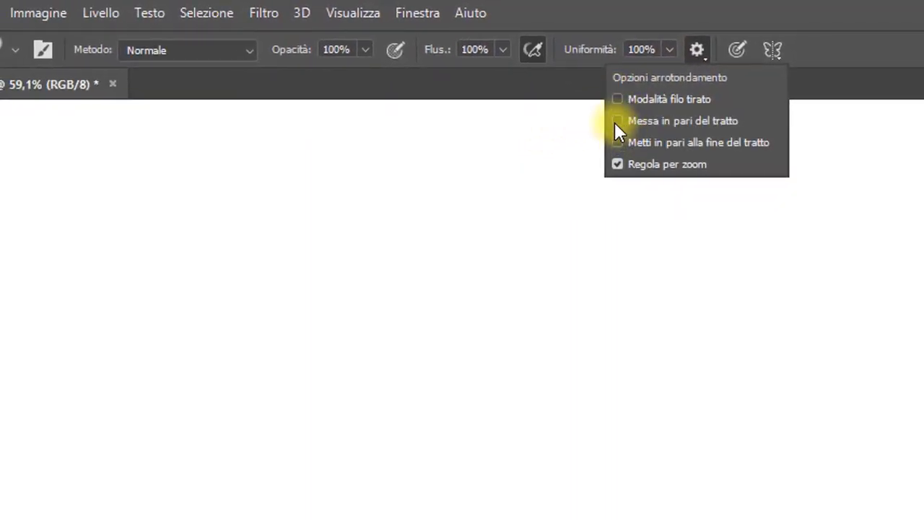
pyautogui.click(618, 121)
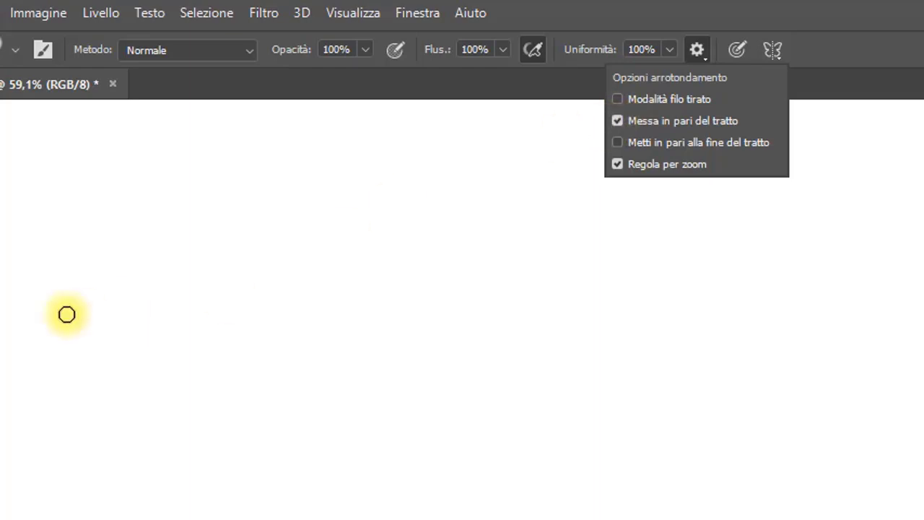
pyautogui.moveTo(15, 272); pyautogui.dragTo(51, 282)
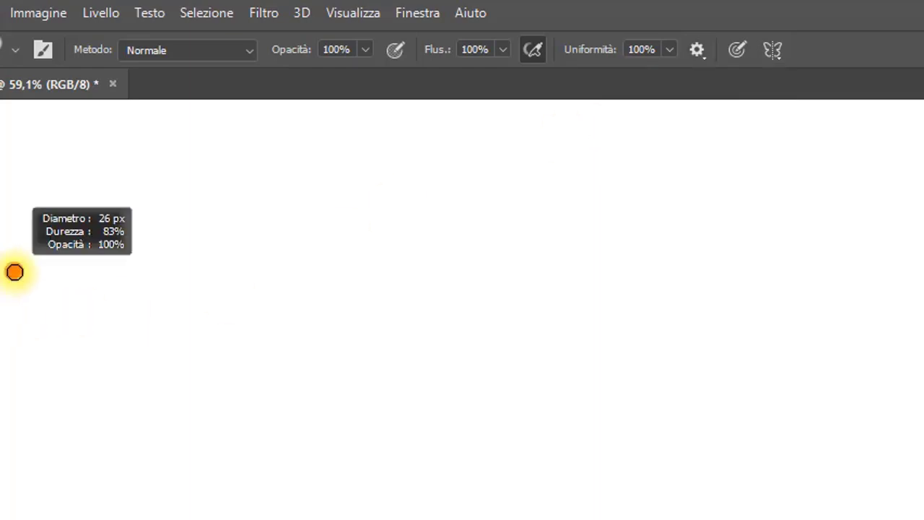
pyautogui.moveTo(27, 251)
pyautogui.mouseDown()
pyautogui.moveTo(894, 248)
pyautogui.moveTo(852, 221)
pyautogui.moveTo(879, 248)
pyautogui.moveTo(870, 249)
pyautogui.mouseUp()
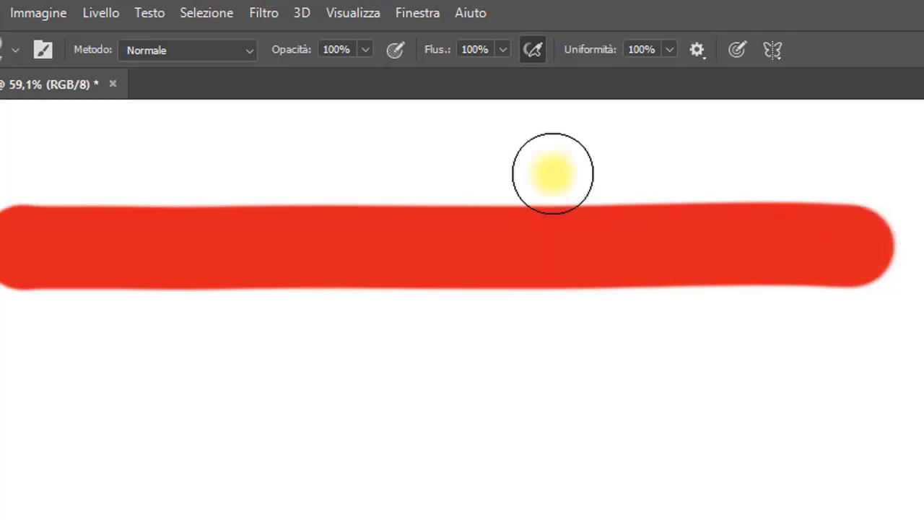
# - Turn off stroke catch-up and paint a second red stroke below the first
pyautogui.click(699, 51)
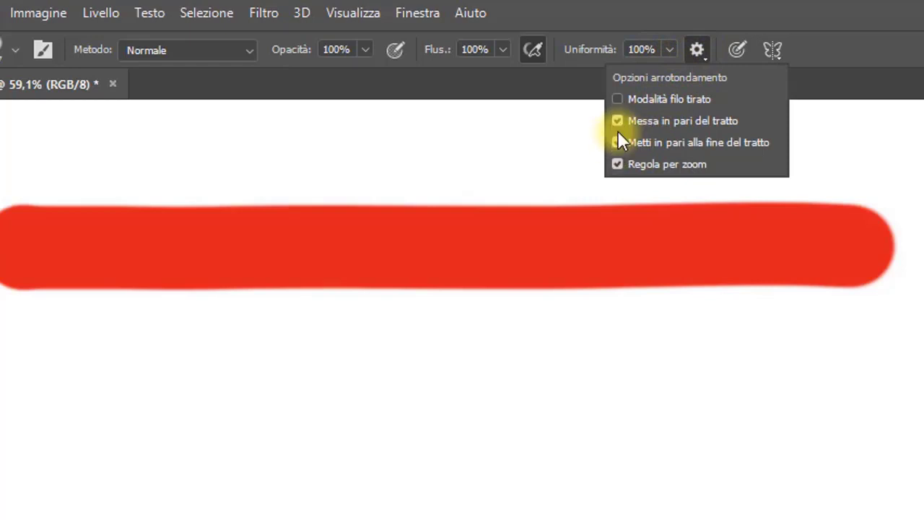
pyautogui.click(618, 121)
pyautogui.click(27, 414)
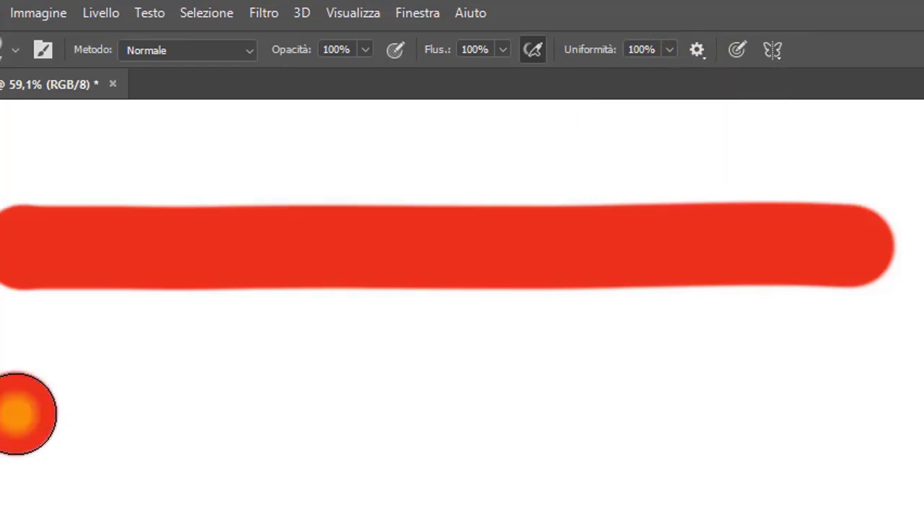
pyautogui.moveTo(28, 414); pyautogui.dragTo(831, 417)
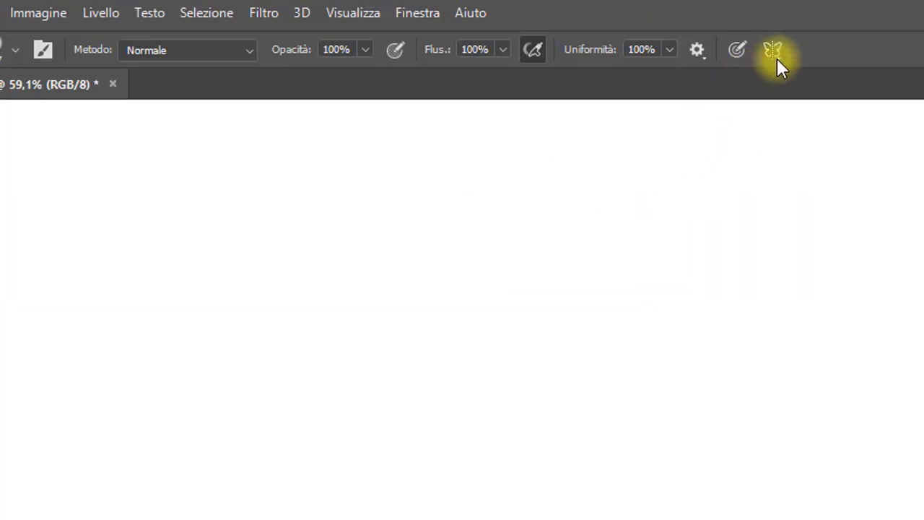
pyautogui.click(774, 52)
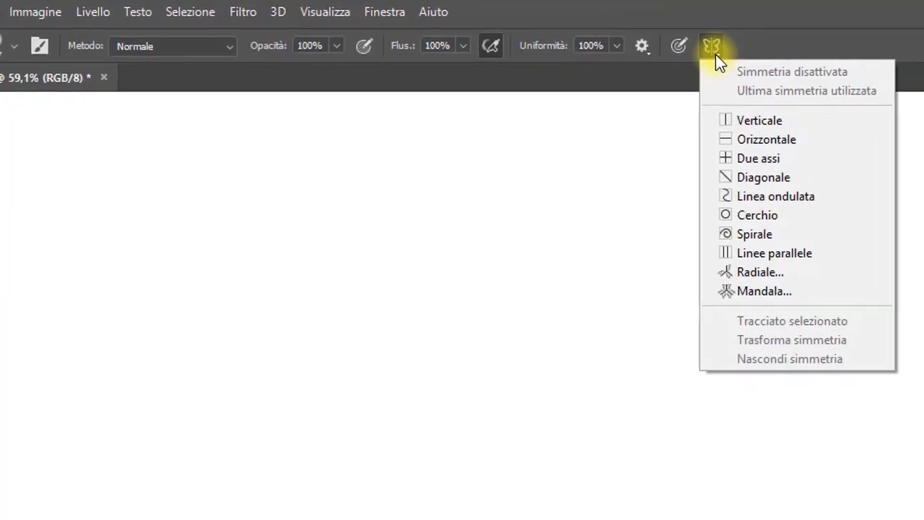
pyautogui.click(678, 14)
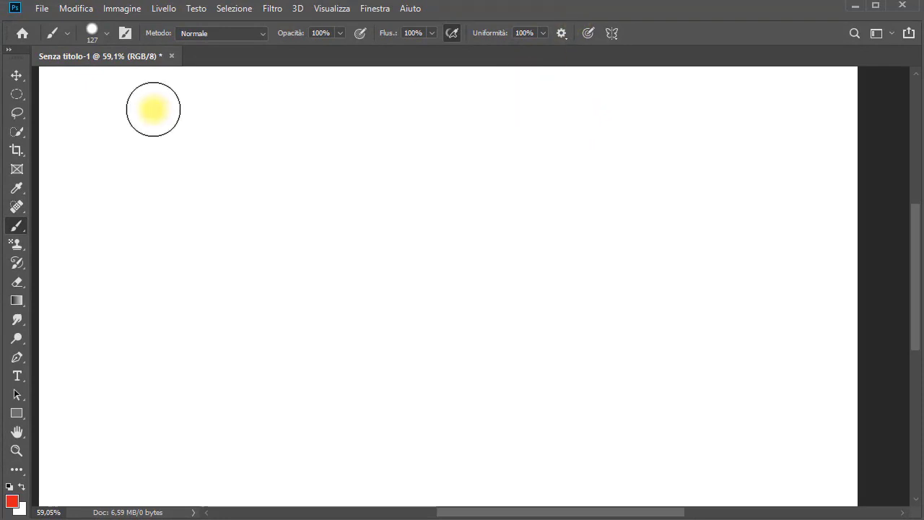
pyautogui.click(78, 9)
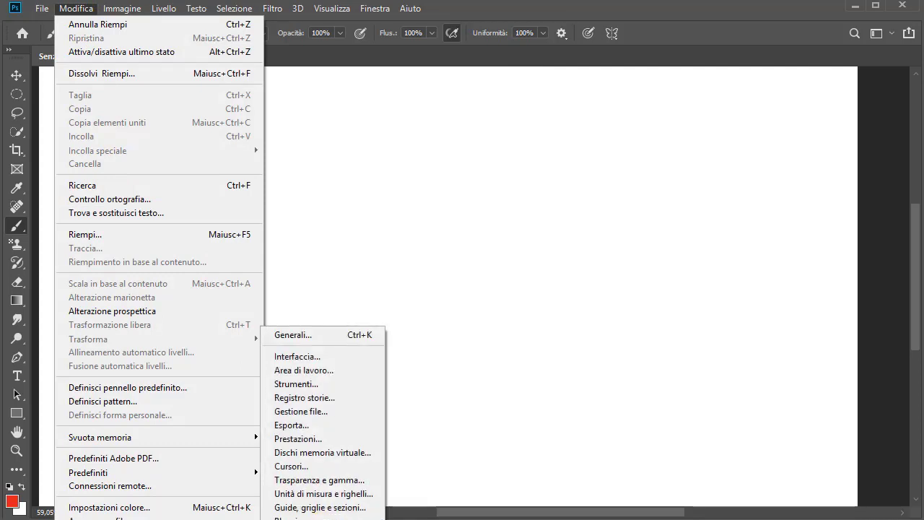
pyautogui.click(304, 514)
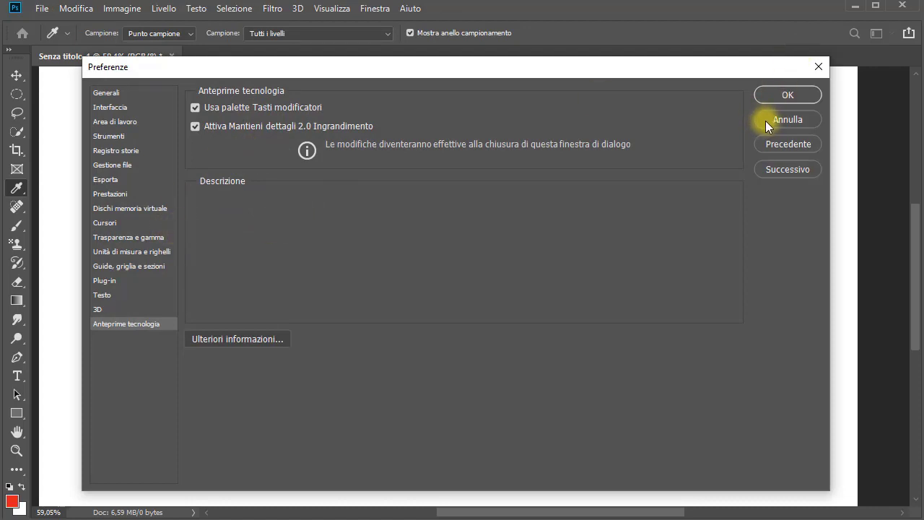
pyautogui.click(786, 120)
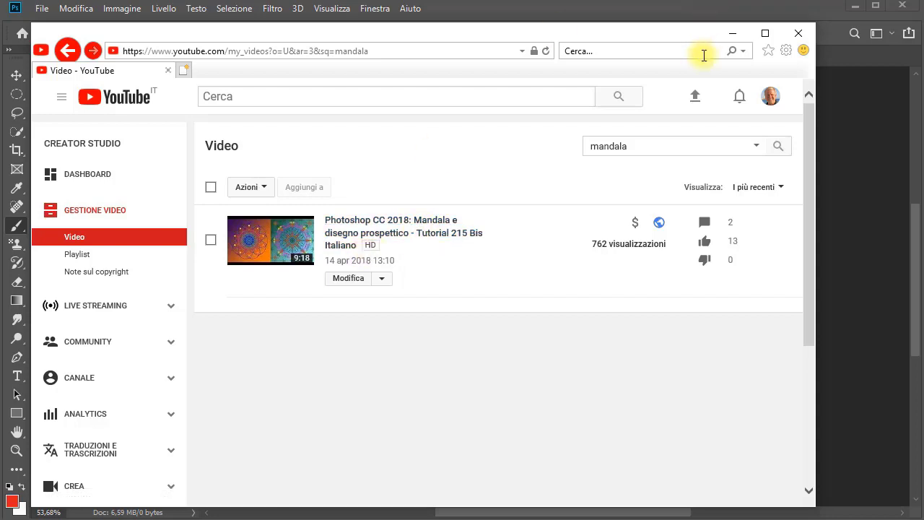
pyautogui.click(726, 33)
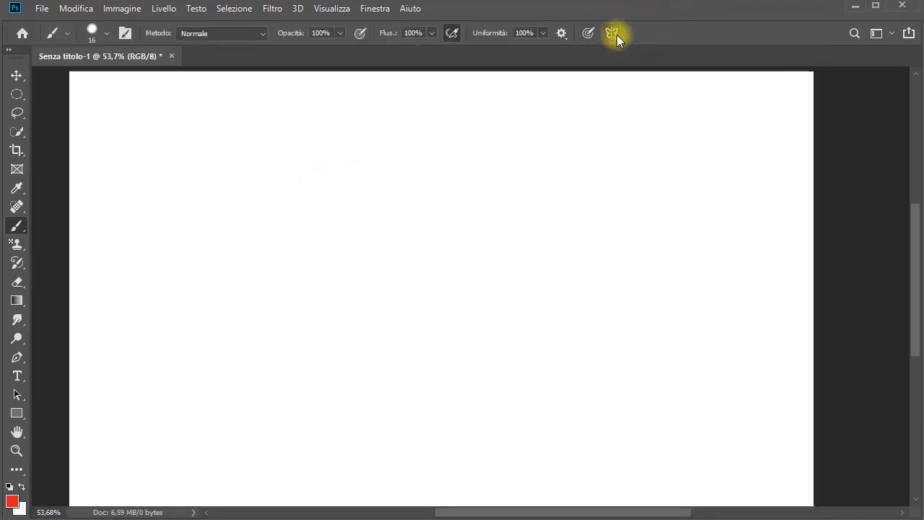
# - Turn on two-axis symmetry and accept the guide placement
pyautogui.click(616, 35)
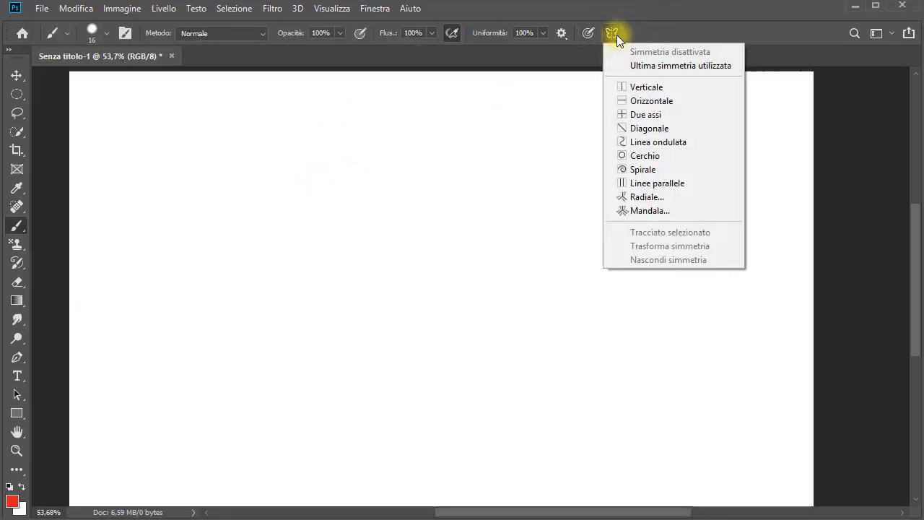
pyautogui.click(658, 114)
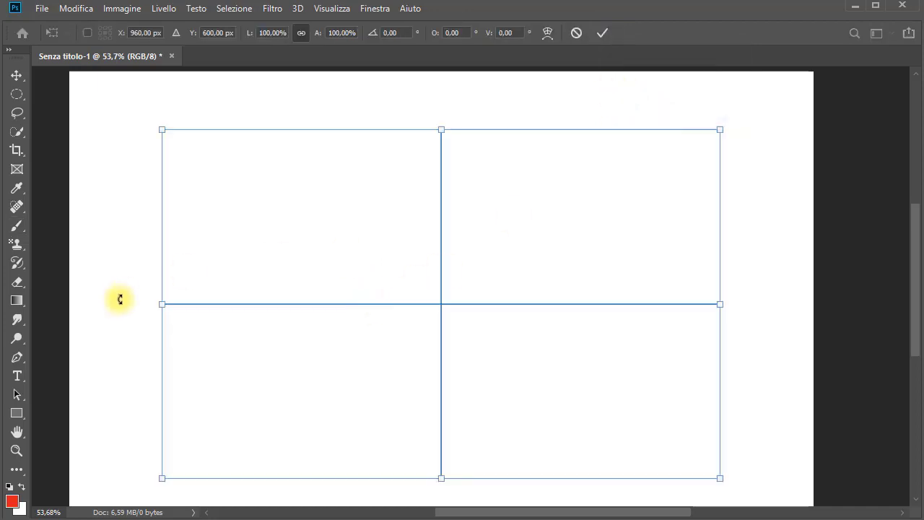
pyautogui.click(20, 234)
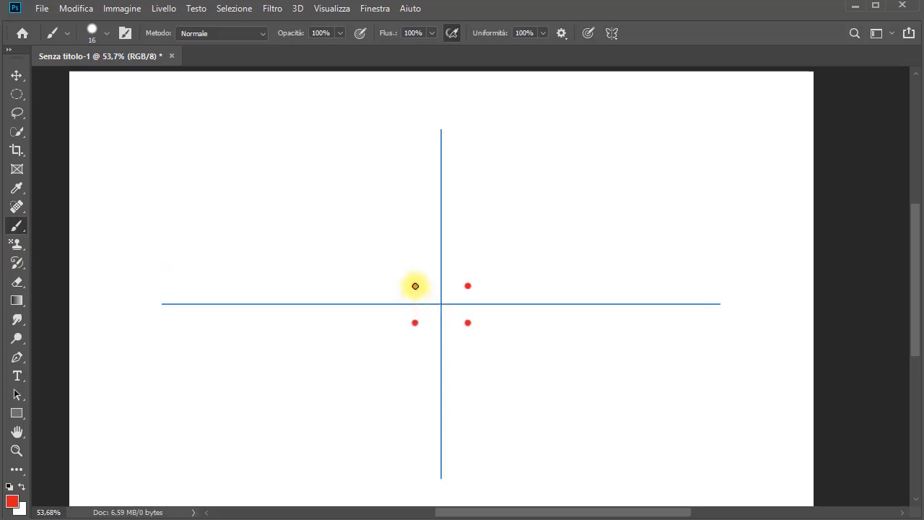
# - Paint mirrored red dots and loops across both symmetry axes
pyautogui.click(476, 210)
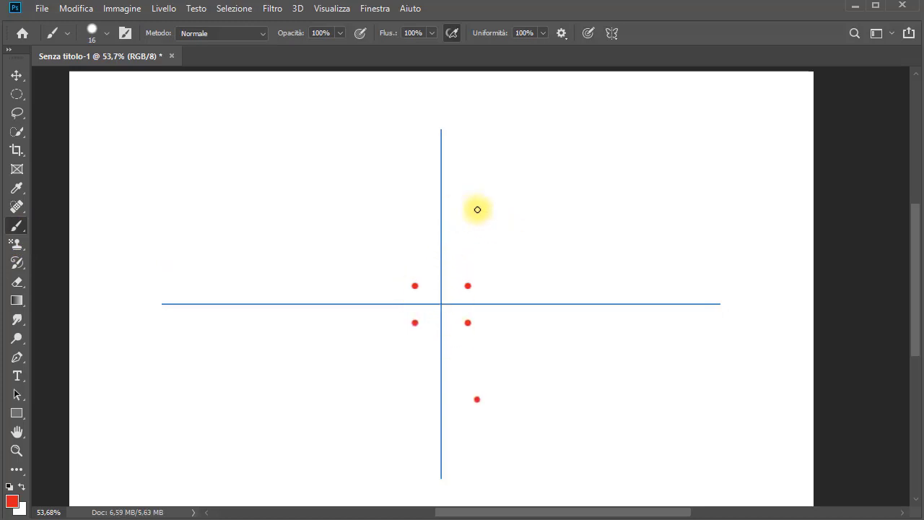
pyautogui.click(311, 266)
pyautogui.click(494, 250)
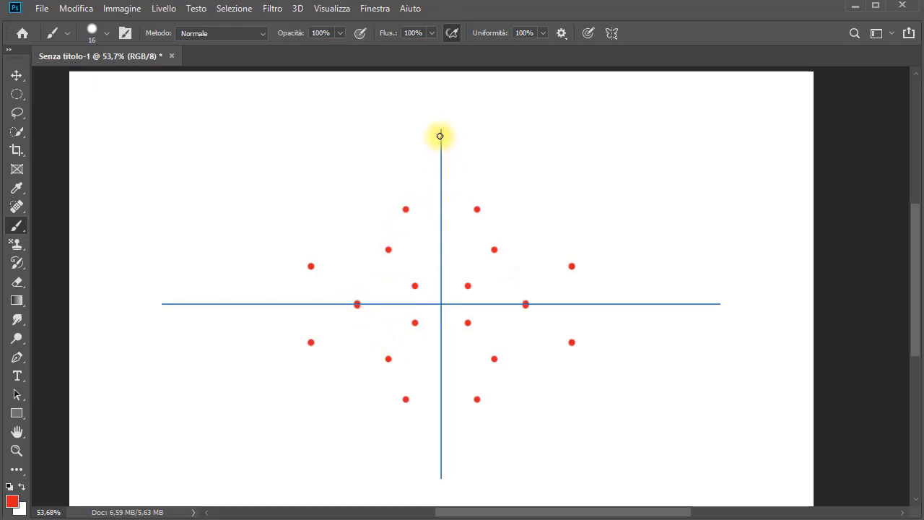
pyautogui.moveTo(440, 128)
pyautogui.mouseDown()
pyautogui.moveTo(372, 253)
pyautogui.moveTo(420, 390)
pyautogui.moveTo(414, 431)
pyautogui.moveTo(438, 452)
pyautogui.moveTo(445, 438)
pyautogui.mouseUp()
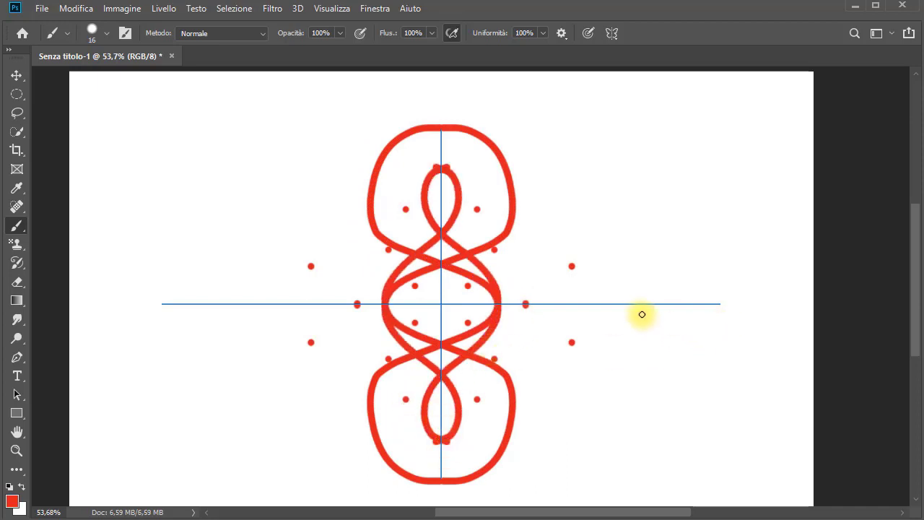
pyautogui.moveTo(623, 303)
pyautogui.mouseDown()
pyautogui.moveTo(594, 276)
pyautogui.moveTo(559, 308)
pyautogui.moveTo(499, 291)
pyautogui.moveTo(411, 300)
pyautogui.moveTo(330, 255)
pyautogui.mouseUp()
pyautogui.moveTo(209, 248)
pyautogui.mouseDown()
pyautogui.moveTo(250, 355)
pyautogui.moveTo(333, 394)
pyautogui.moveTo(495, 427)
pyautogui.moveTo(591, 423)
pyautogui.mouseUp()
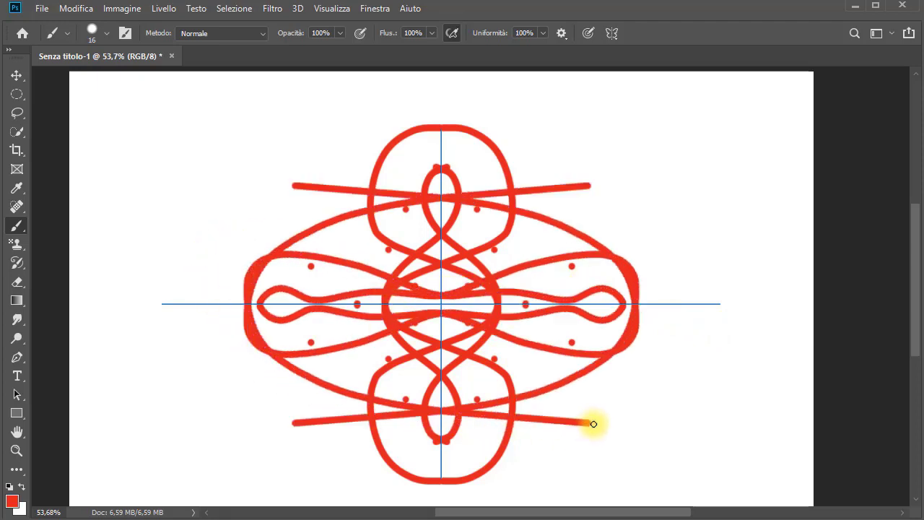